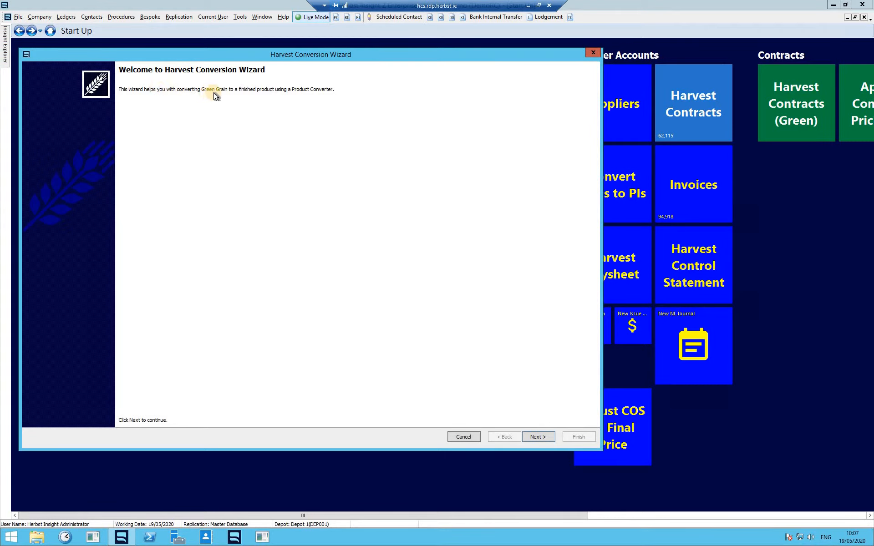
Step: Configure the conversion for Drying, This Fiscal Year, all tickets and location Wicklow(W), and proceed to the green product list
left_click(539, 438)
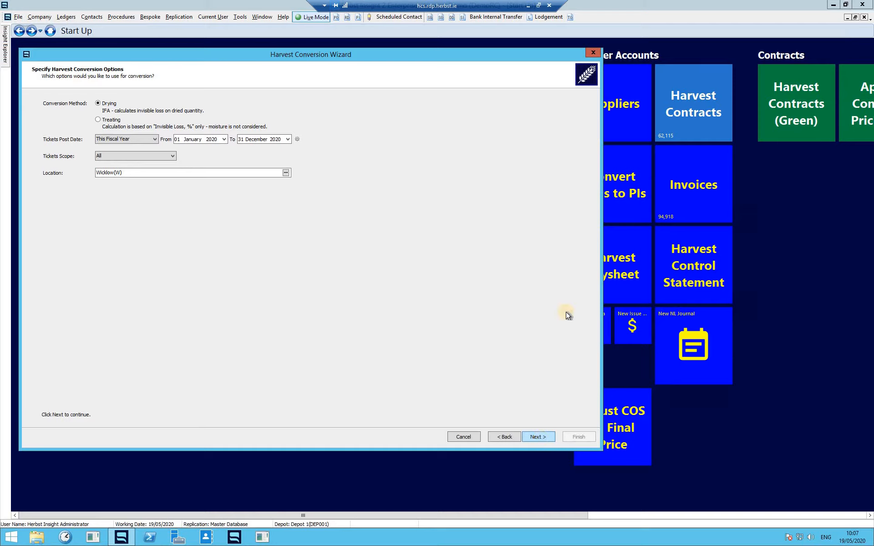
left_click(122, 141)
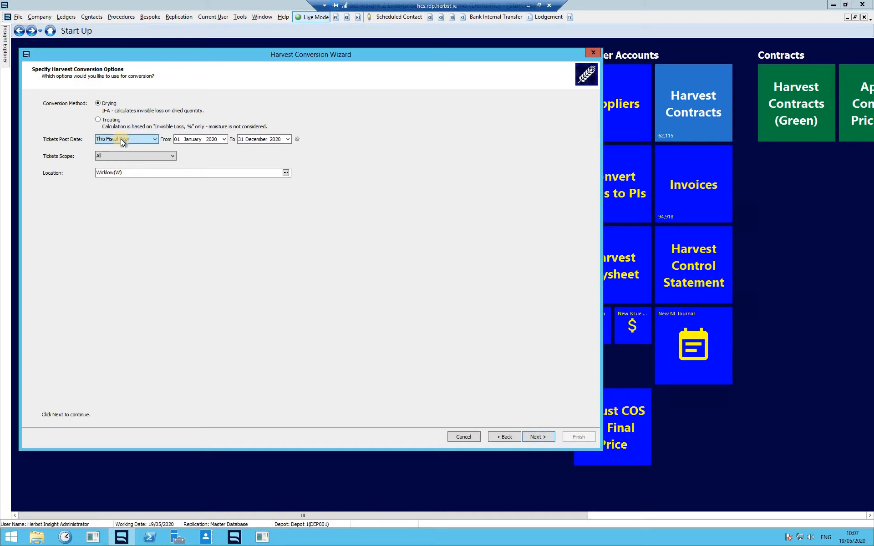
left_click(275, 142)
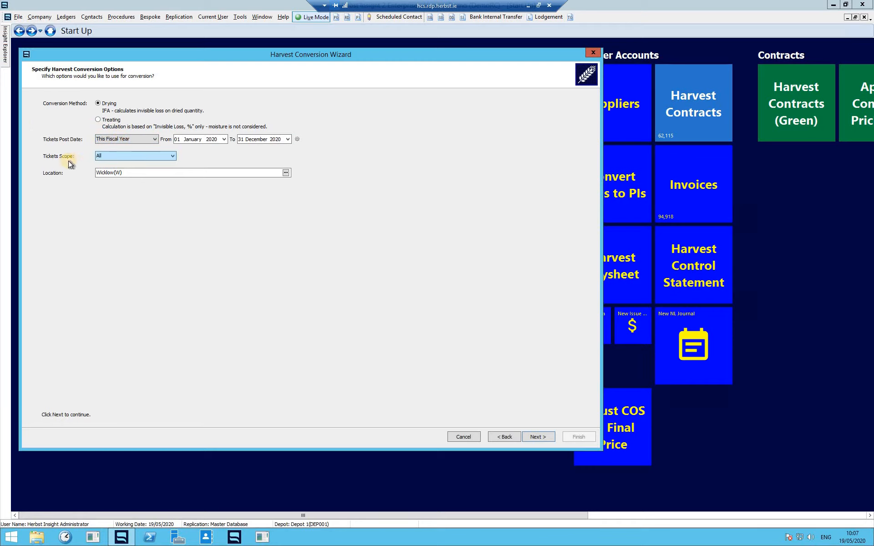
left_click(127, 157)
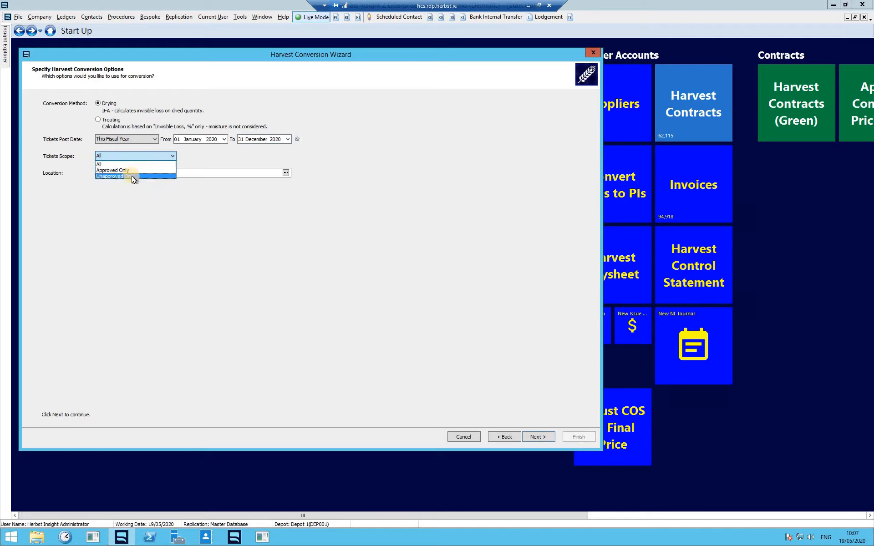
left_click(132, 163)
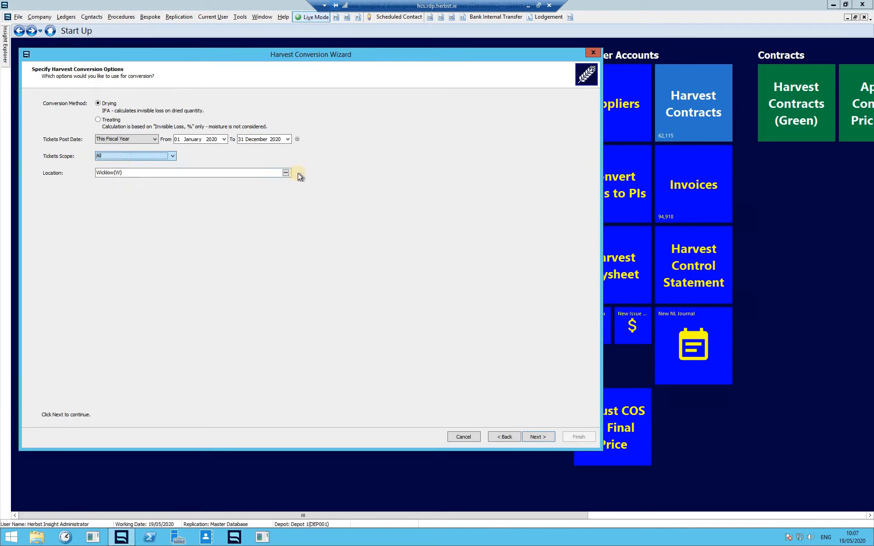
left_click(286, 173)
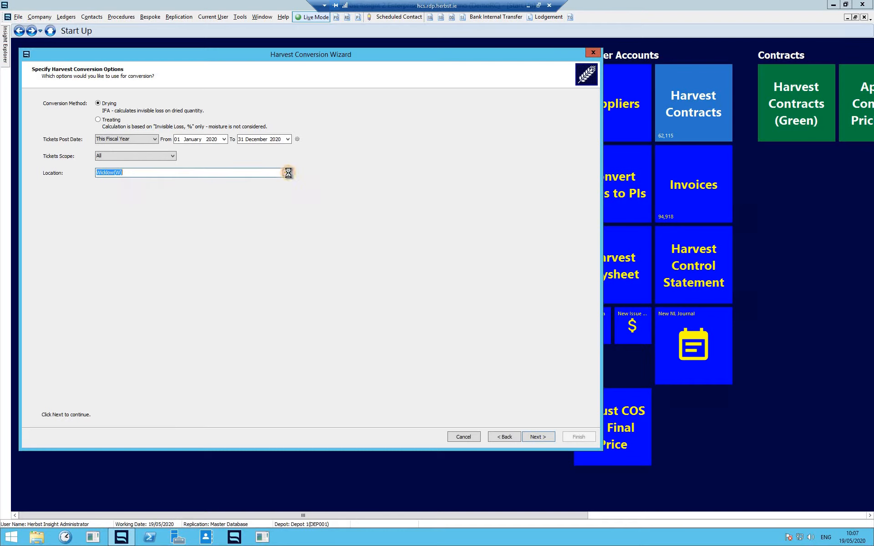
left_click(392, 256)
left_click(551, 438)
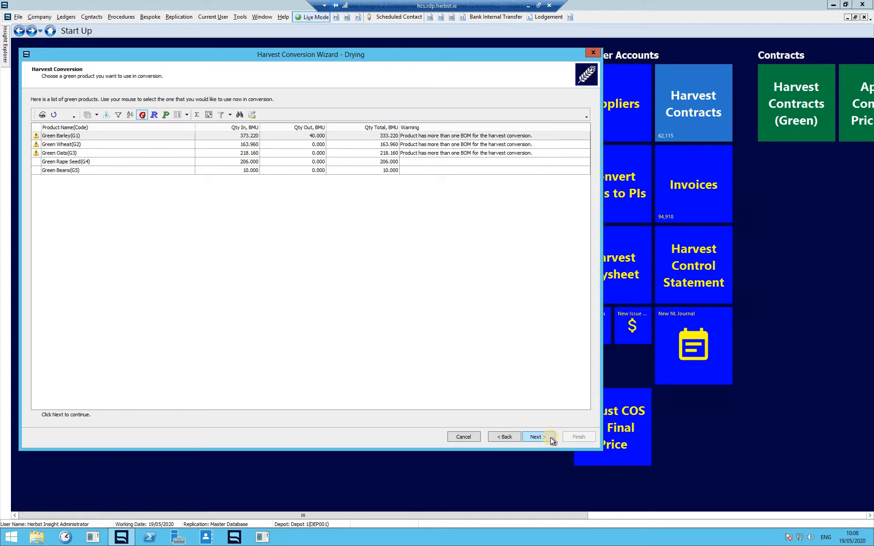
Step: Choose Green Barley(G1) as the green product to convert and proceed to its tickets
left_click(241, 138)
left_click(248, 139)
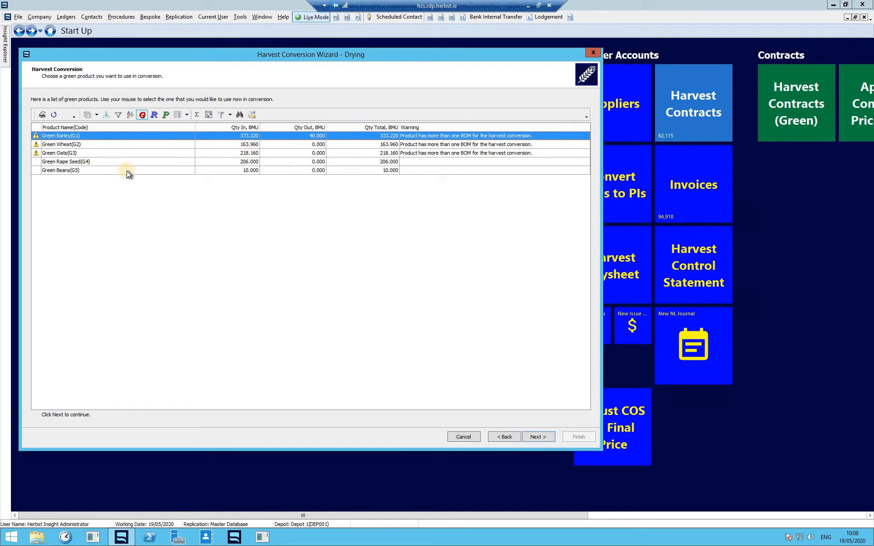
left_click(89, 144)
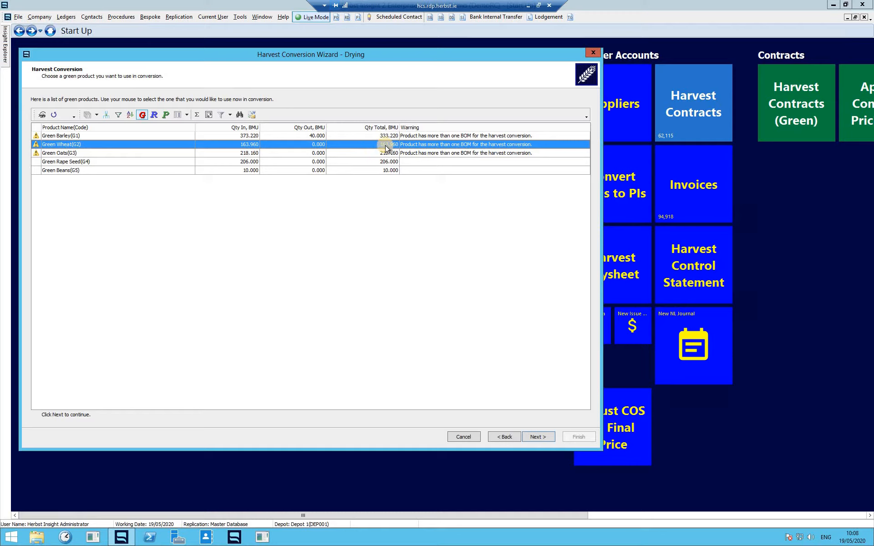
left_click(105, 153)
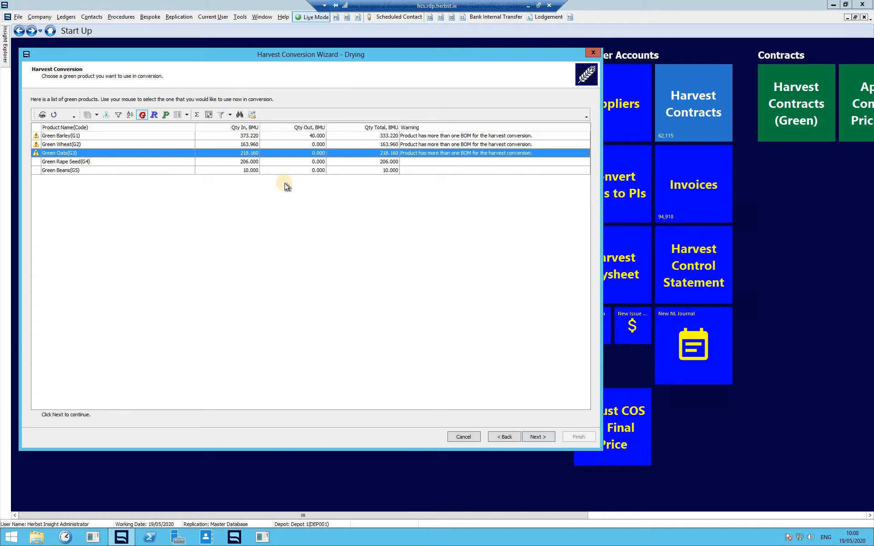
left_click(137, 163)
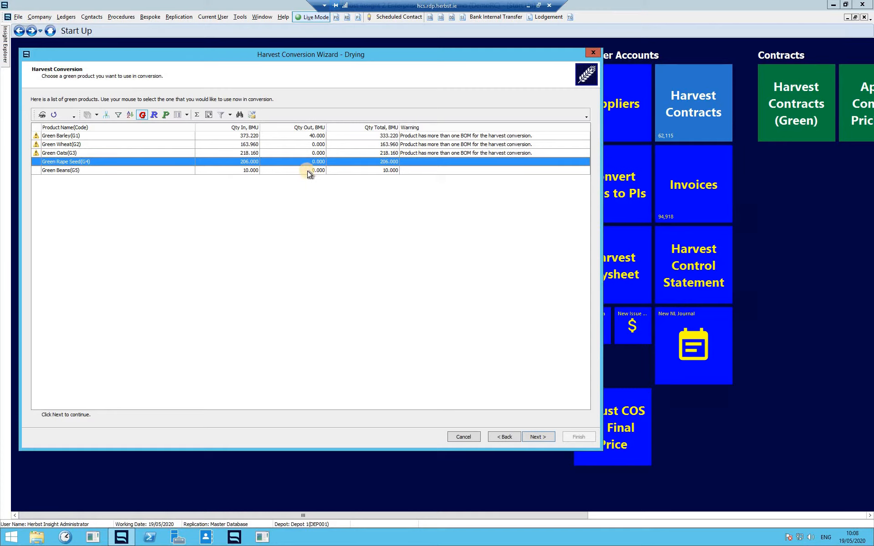
left_click(322, 136)
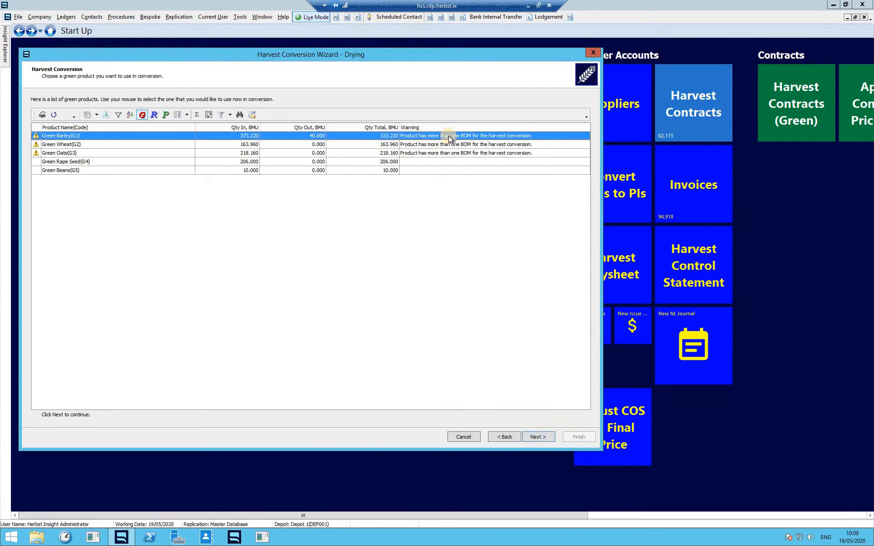
left_click(539, 437)
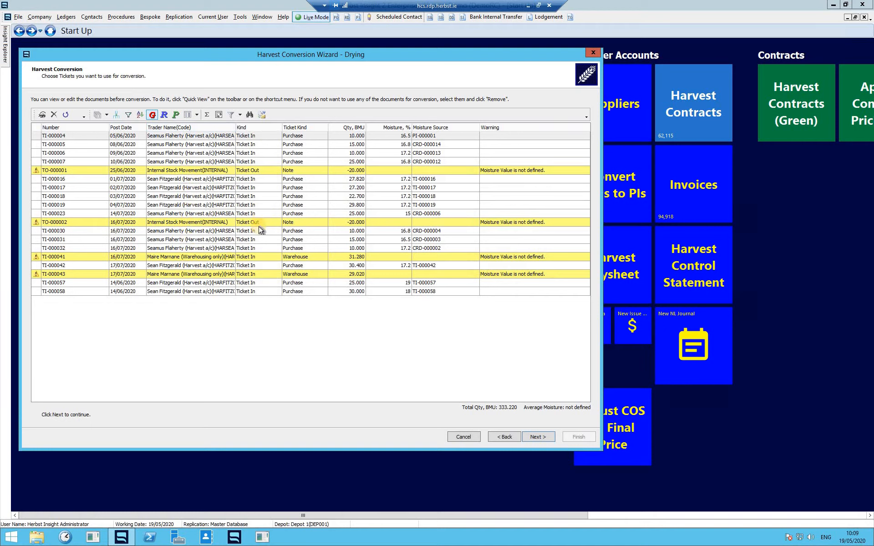
Step: Check the tickets flagged for undefined moisture and open ticket out TO-000001 in Quick View
left_click(250, 171)
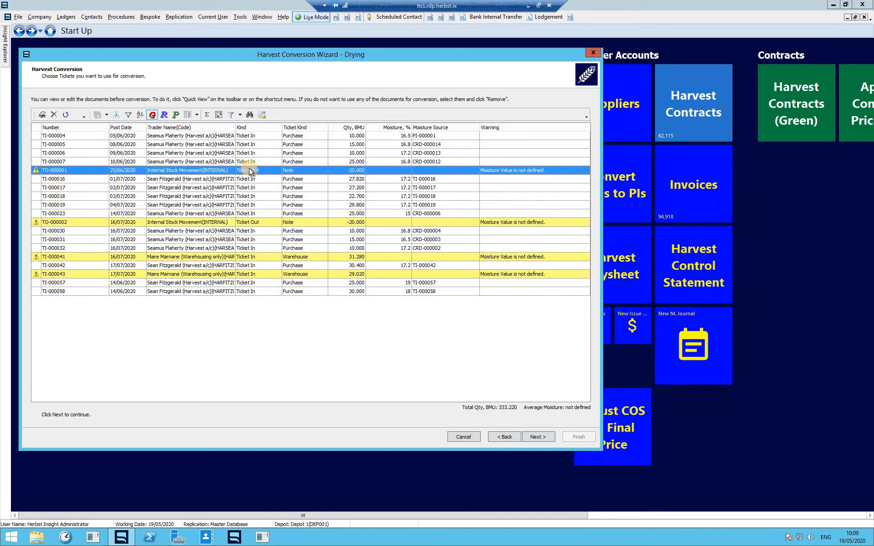
left_click(266, 222)
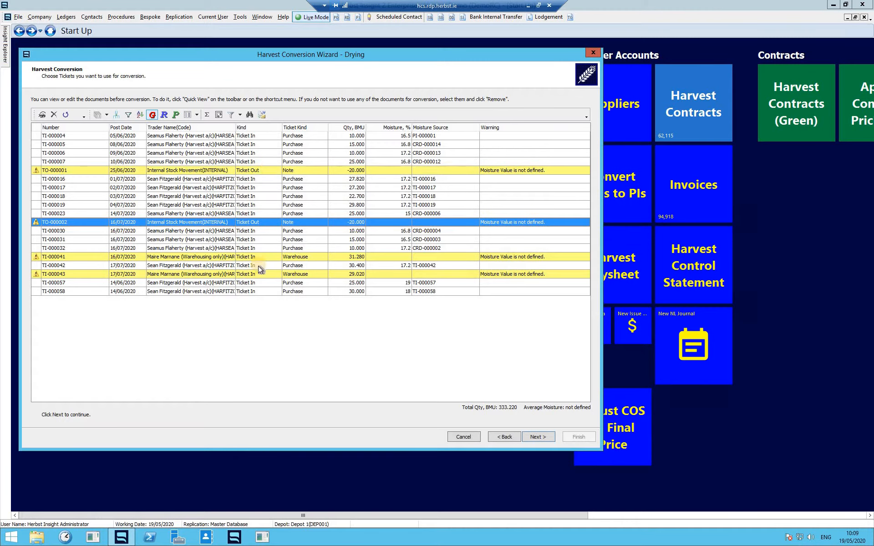
left_click(257, 258)
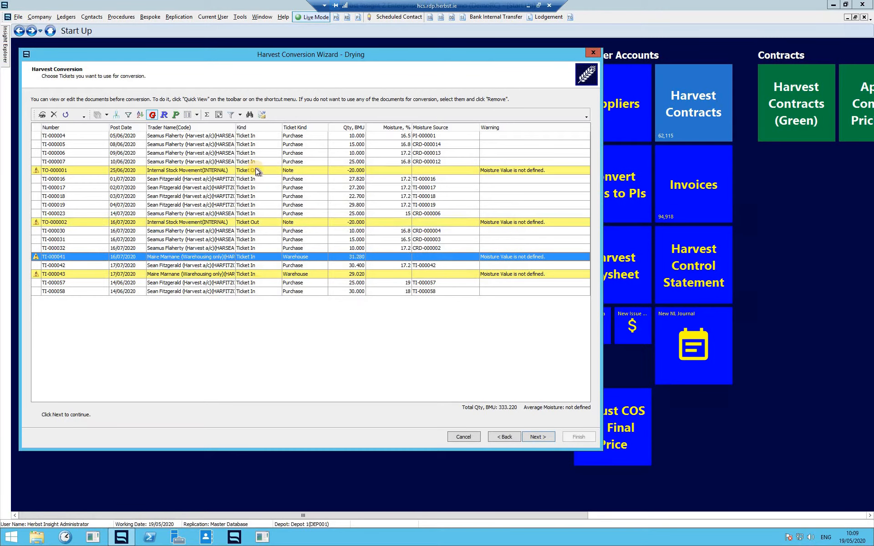
left_click(256, 171)
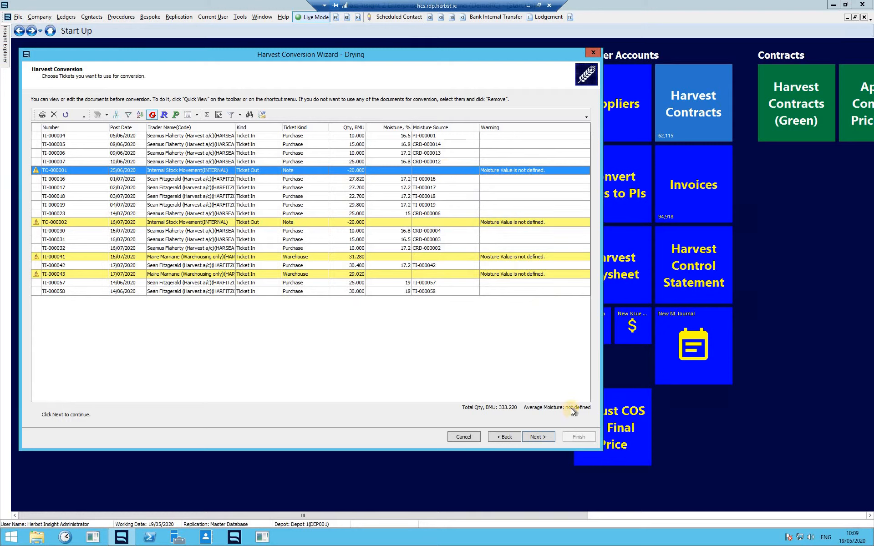
right_click(367, 173)
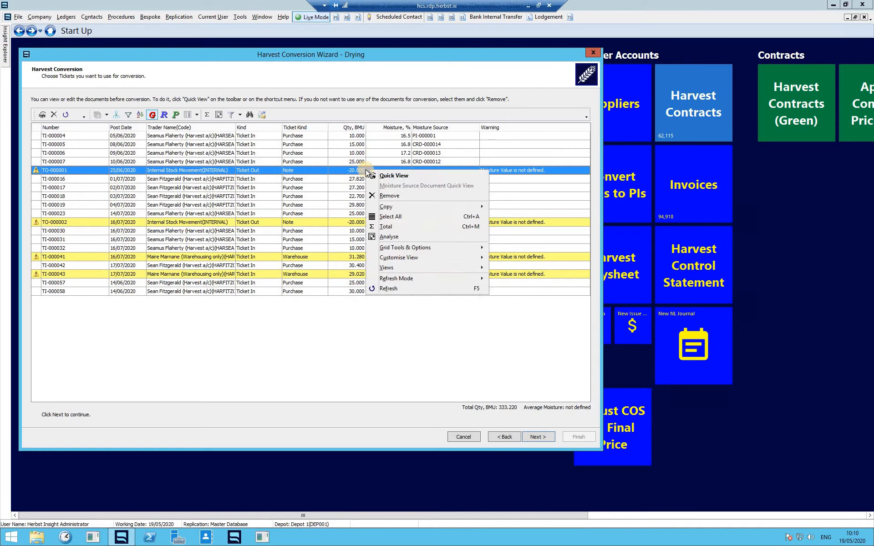
left_click(398, 177)
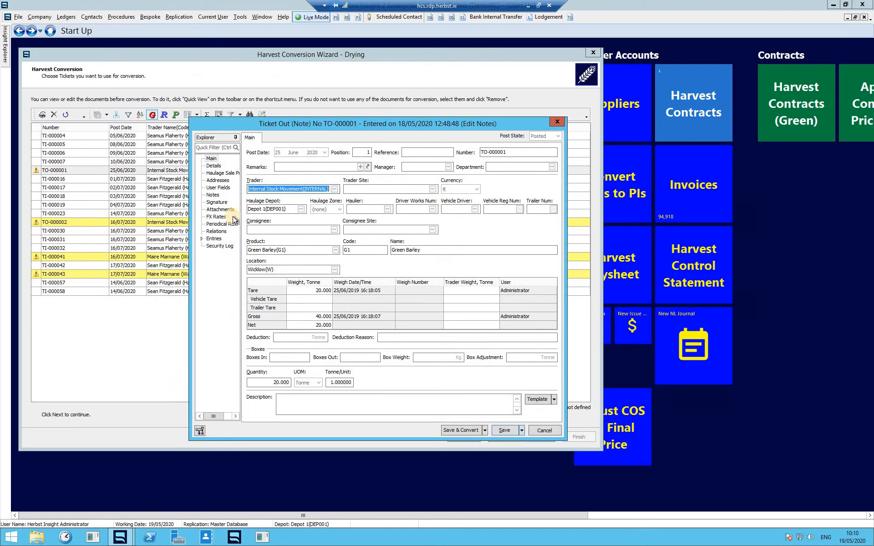
Step: Switch ticket TO-000001 to edit mode and set its Oven Moisture % user field to 20
left_click(217, 187)
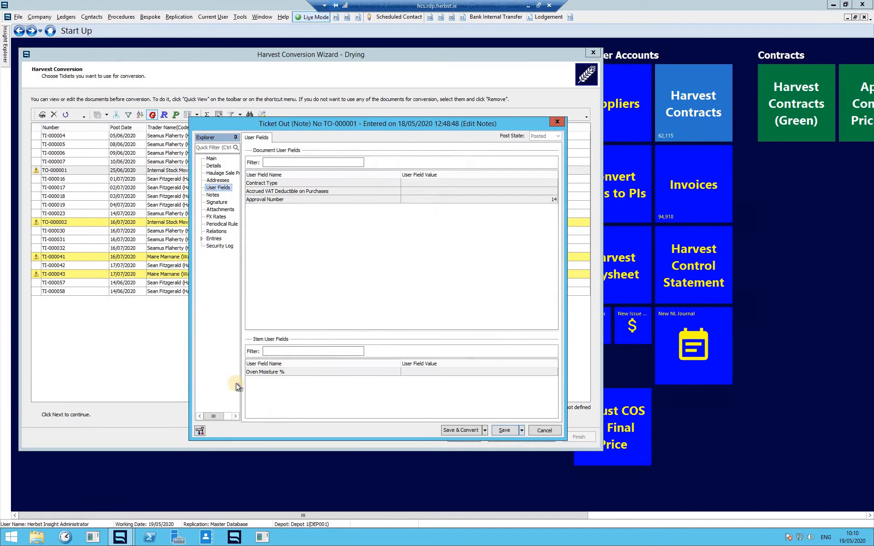
left_click(200, 431)
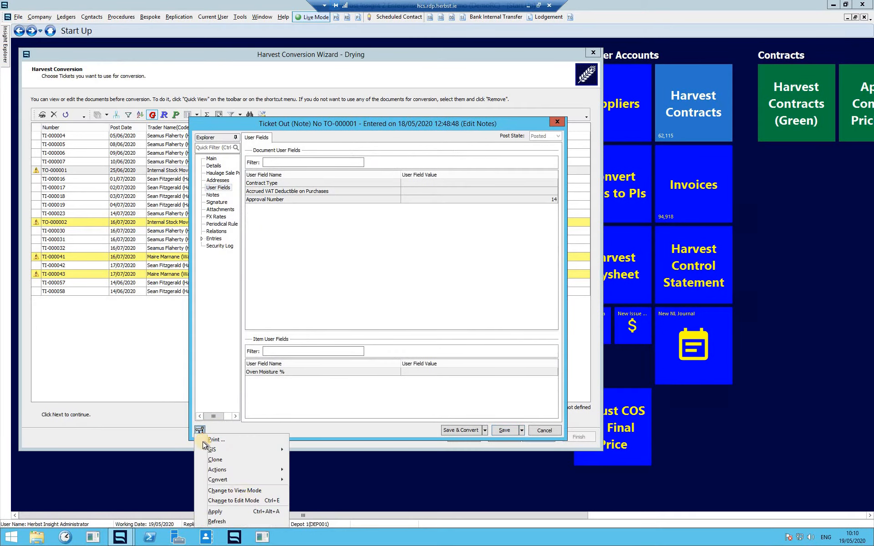
left_click(248, 501)
left_click(449, 372)
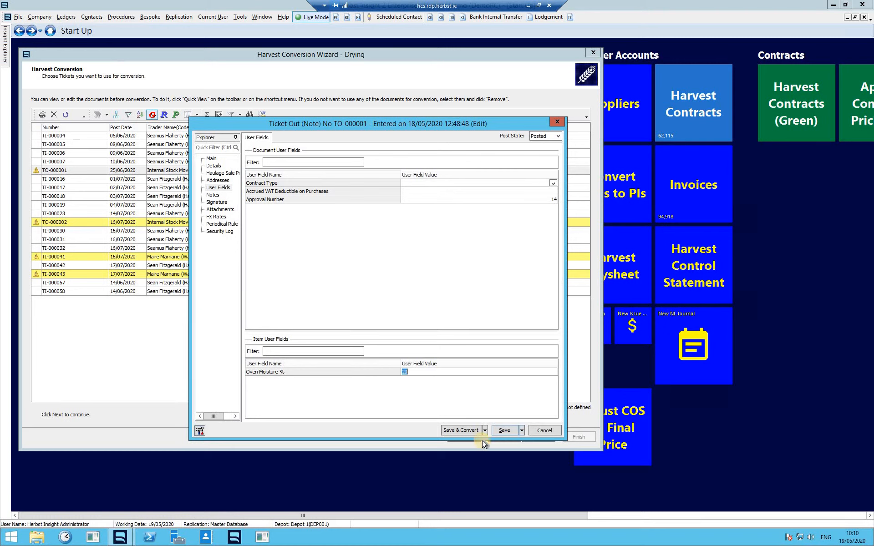
Step: Save ticket TO-000001 with "moisture" as the security log comment
left_click(507, 430)
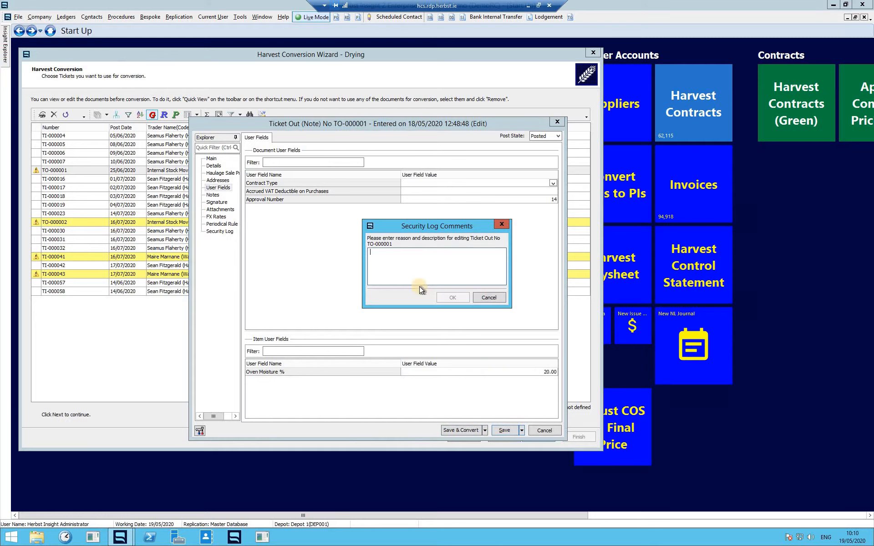
type("moisture")
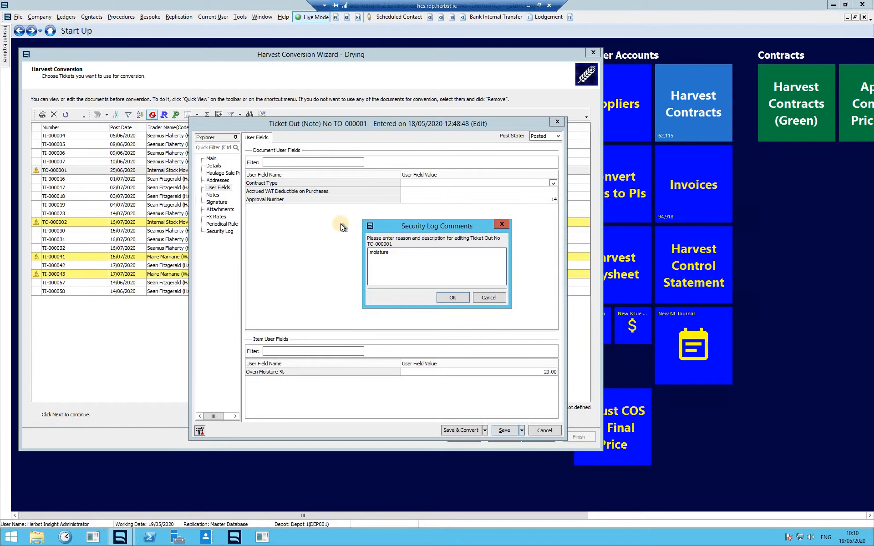
double_click(380, 253)
left_click(454, 298)
left_click(524, 428)
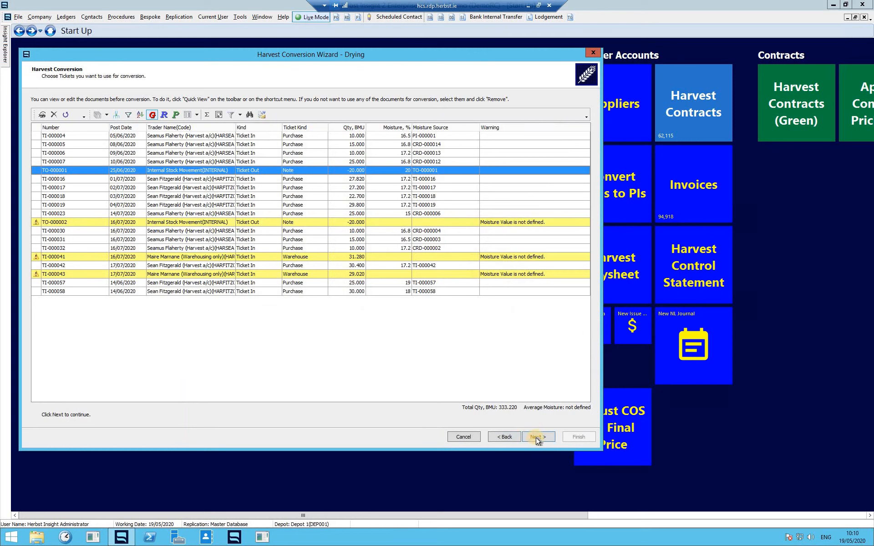
Step: Open ticket out TO-000002 in edit mode and set its Oven Moisture % user field to 19.5
left_click(399, 224)
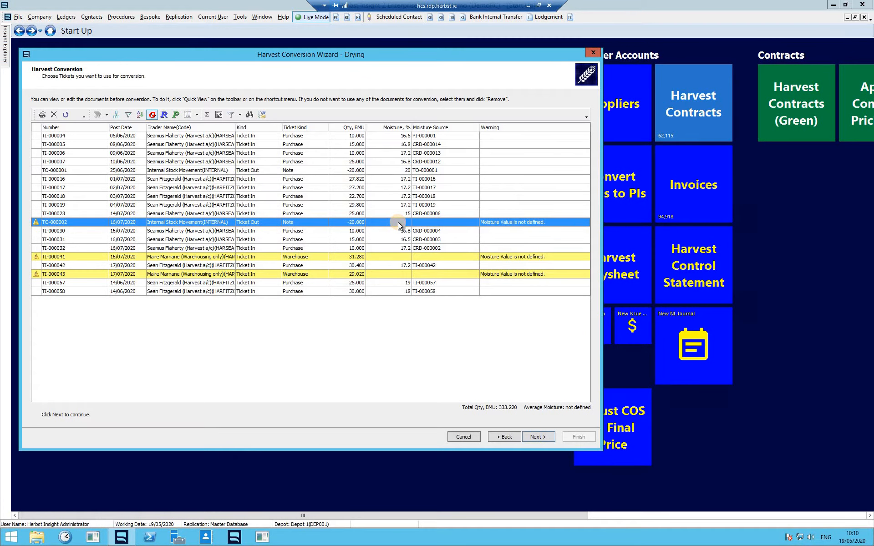
double_click(310, 222)
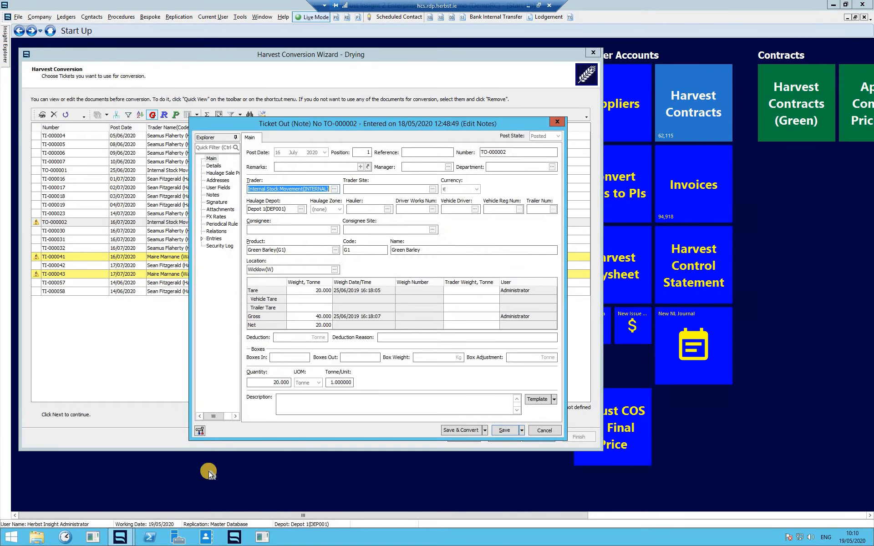
left_click(199, 430)
left_click(244, 501)
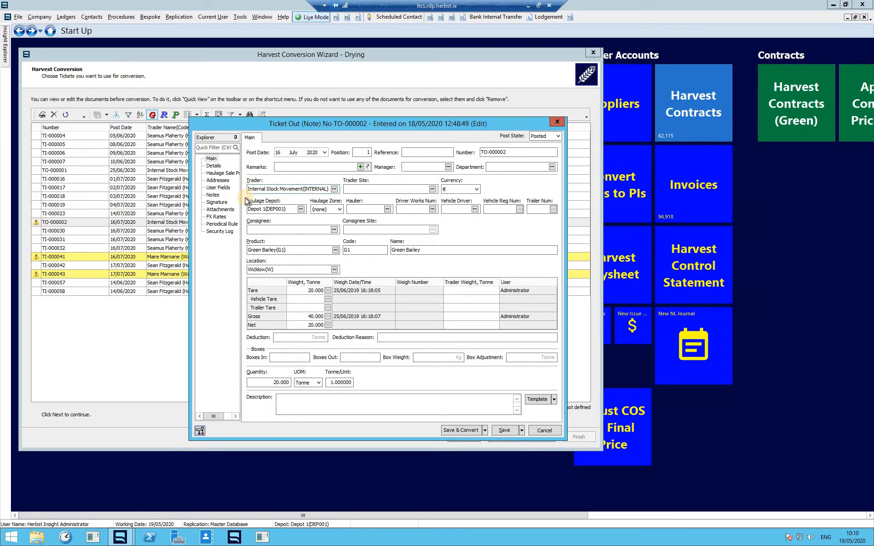
left_click(218, 188)
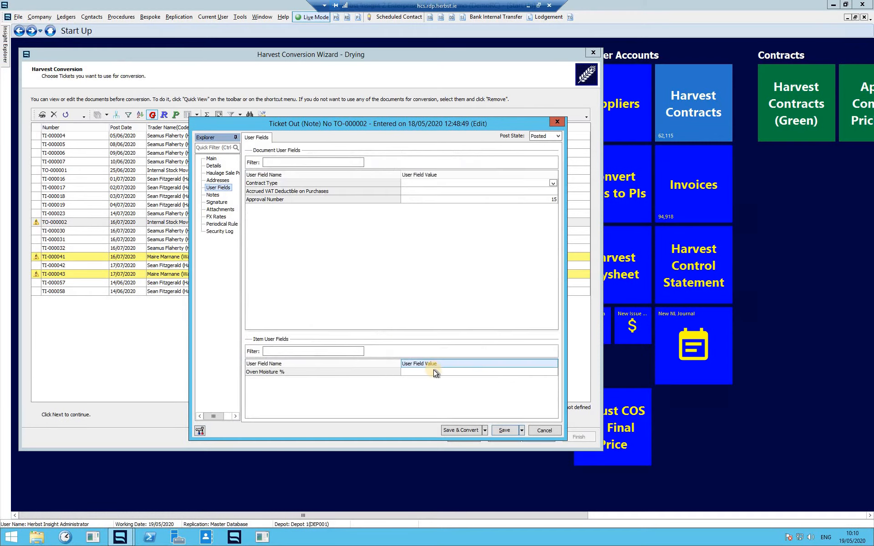
left_click(452, 379)
type("21")
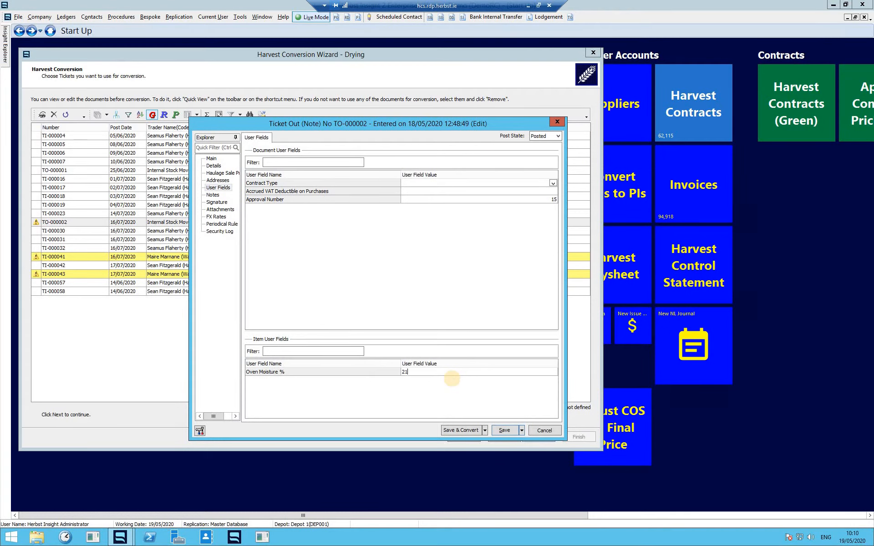
type("9.5")
Step: Save ticket TO-000002 with "moisture" as the security log comment
left_click(505, 431)
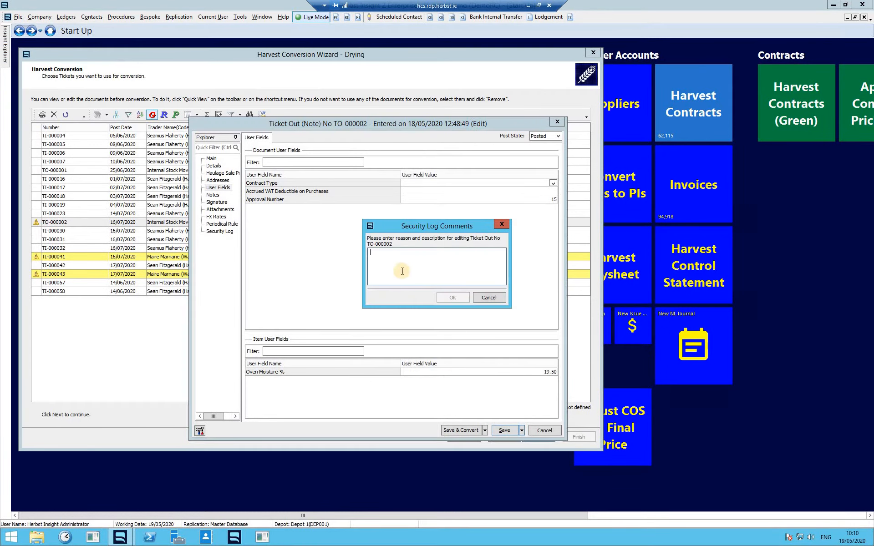
type("moisture")
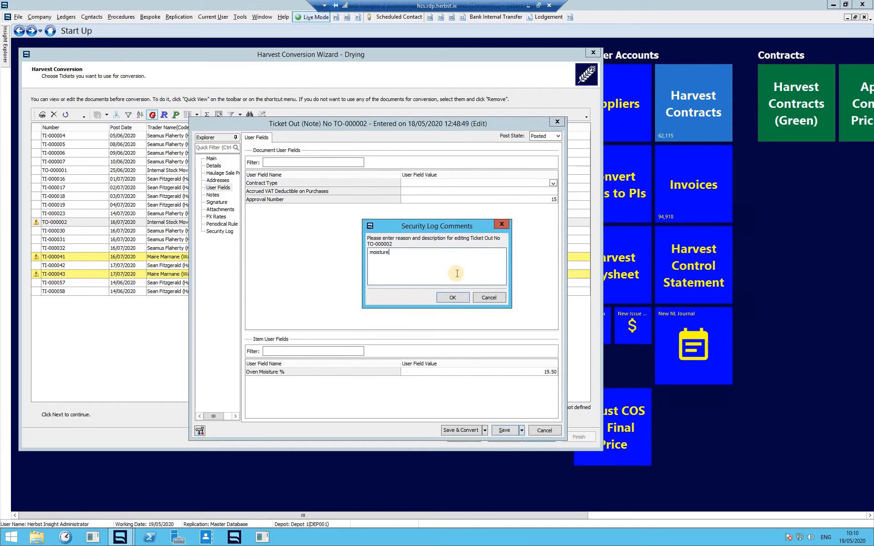
left_click(456, 297)
Step: Remove warehouse ticket TI-000041 from the tickets used in the conversion
left_click(419, 258)
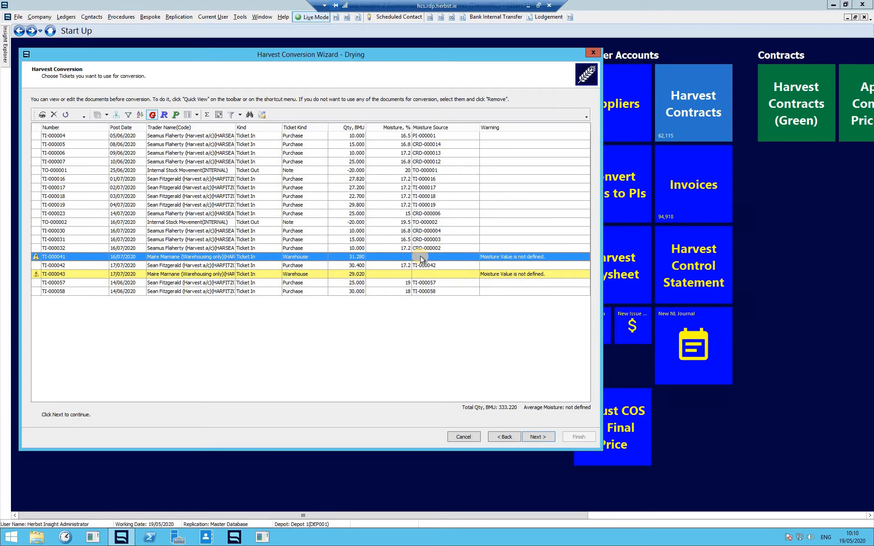
right_click(422, 258)
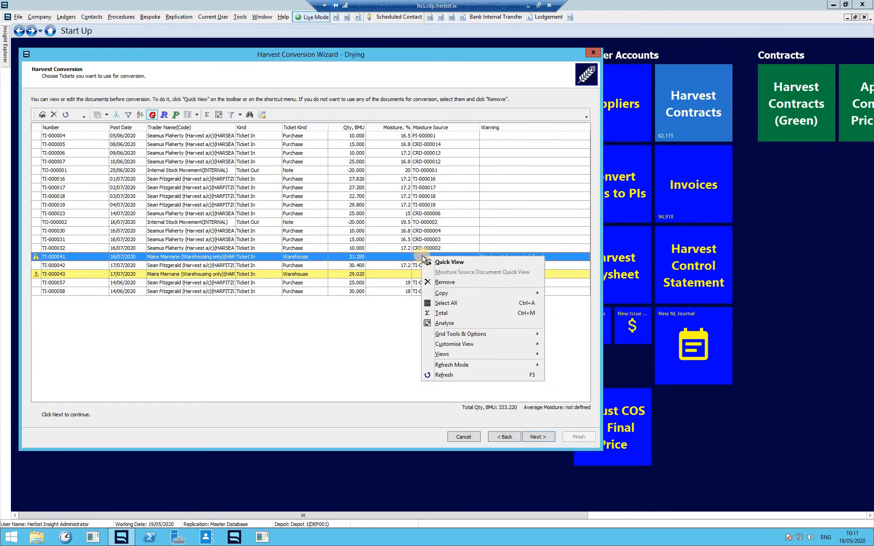
left_click(453, 283)
Step: Remove warehouse ticket TI-000043 from the tickets used in the conversion
left_click(383, 265)
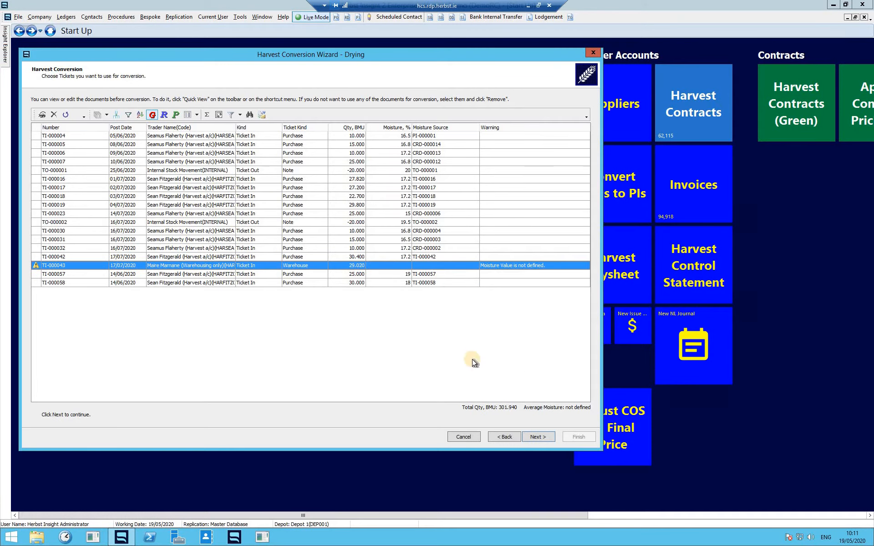
left_click(55, 115)
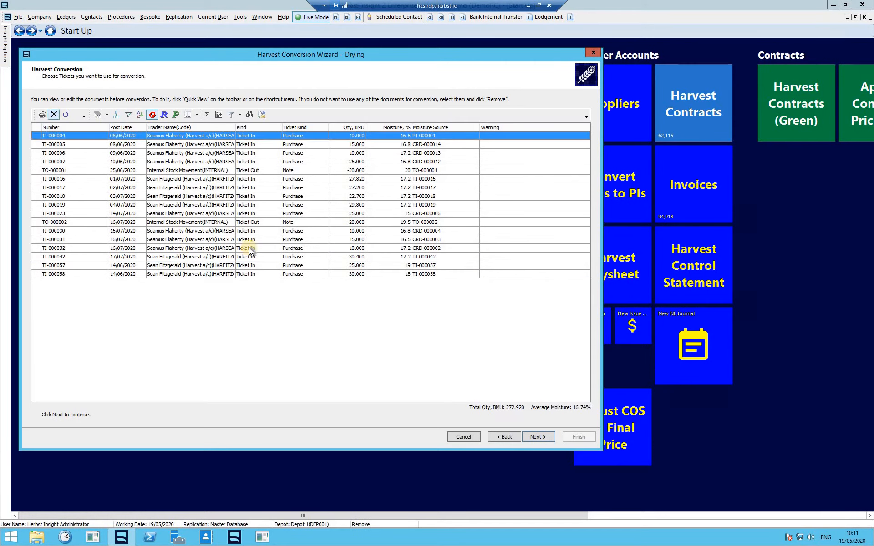
right_click(394, 231)
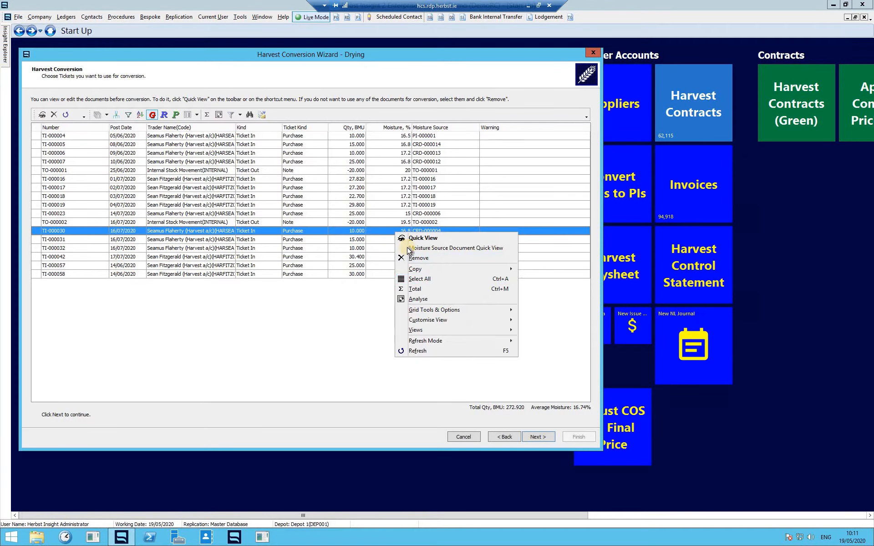
left_click(356, 345)
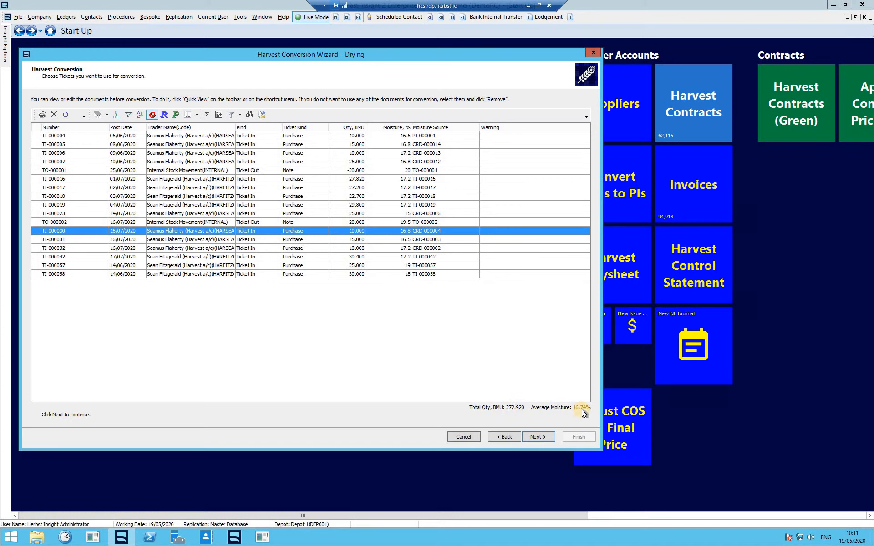
Step: Continue past the moisture warning and enable showing the Product Converter before saving, approving it on saving, and approving the selected tickets
left_click(547, 438)
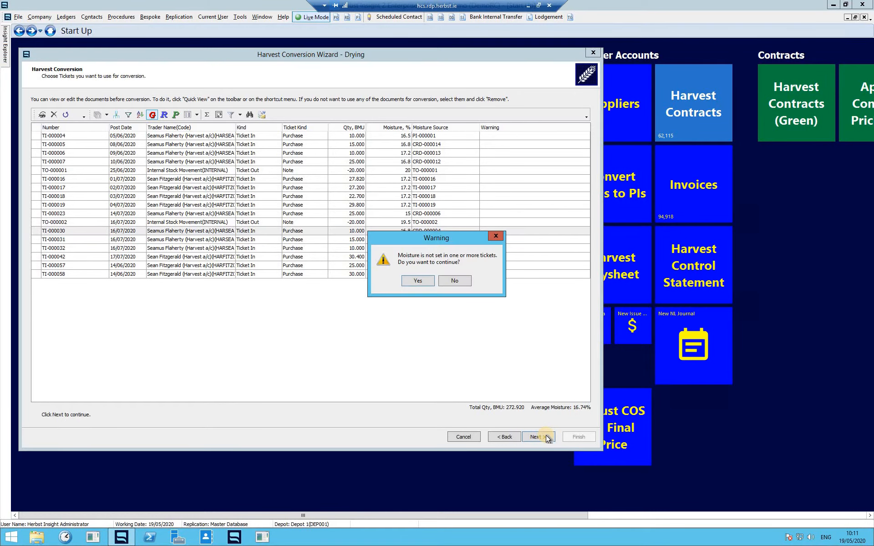
left_click(417, 281)
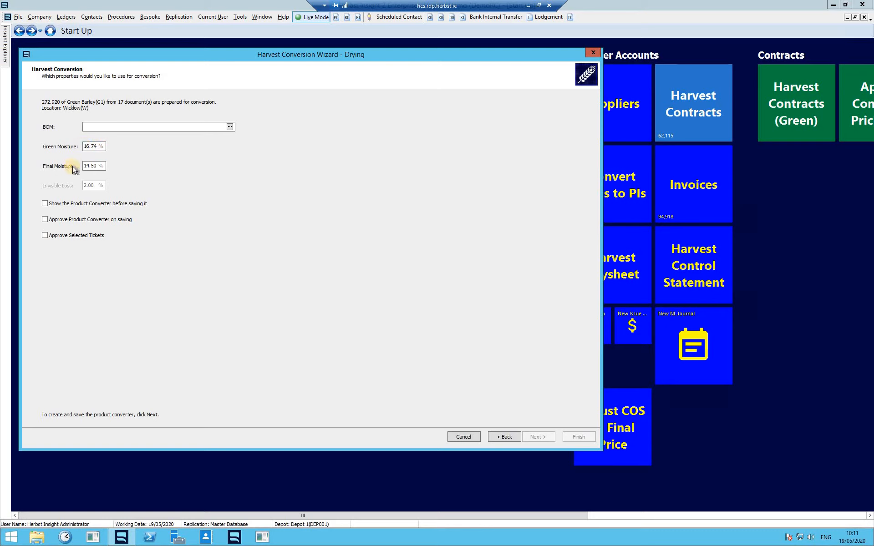
left_click(87, 202)
left_click(88, 220)
left_click(90, 236)
Step: Inspect the components of BOM HARVEST DRY Barley 16.5% (HAR001) and choose it for the conversion
left_click(230, 127)
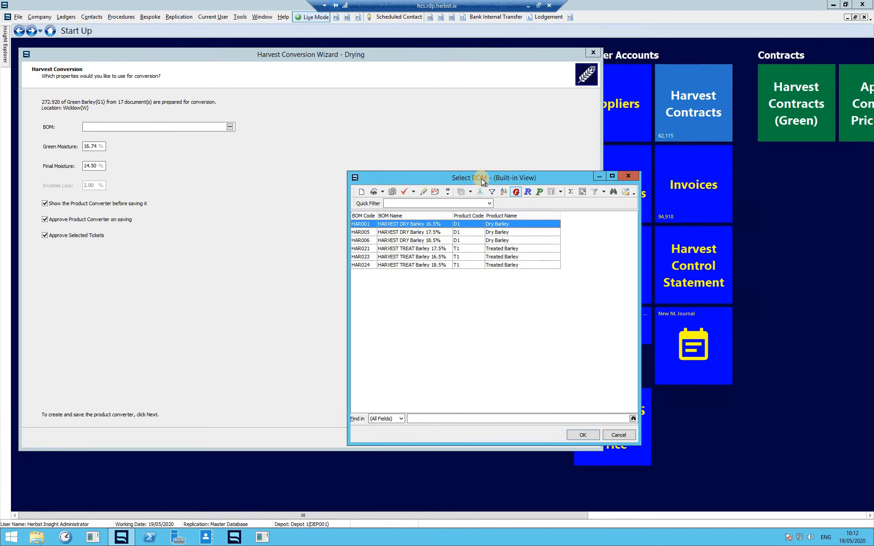
left_click_drag(483, 183, 390, 96)
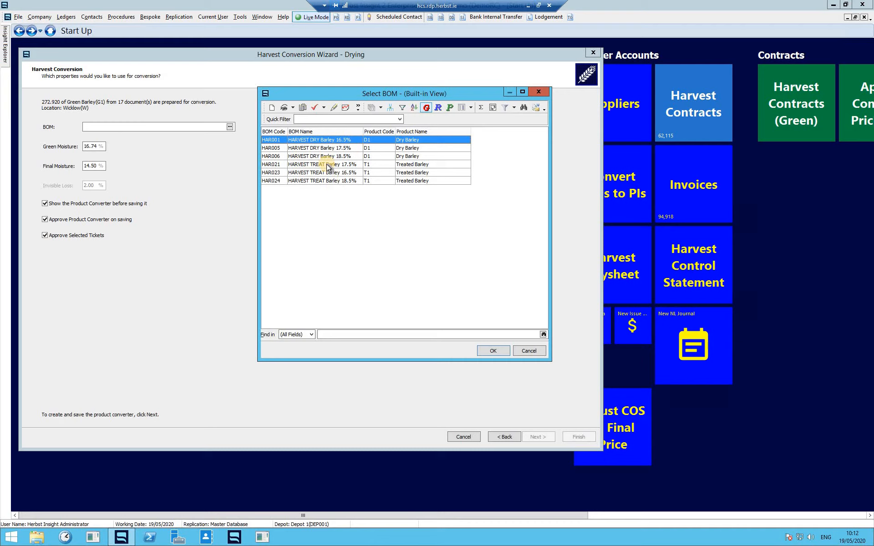
right_click(339, 140)
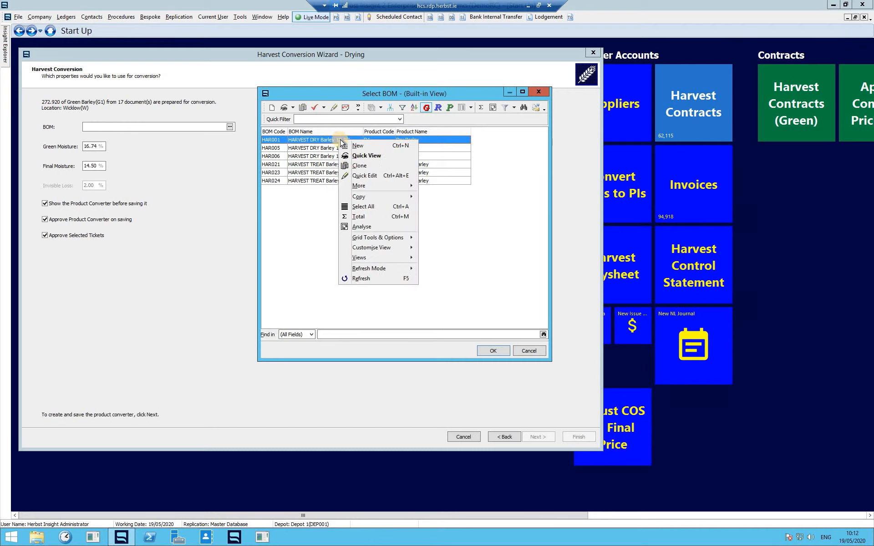
left_click(376, 157)
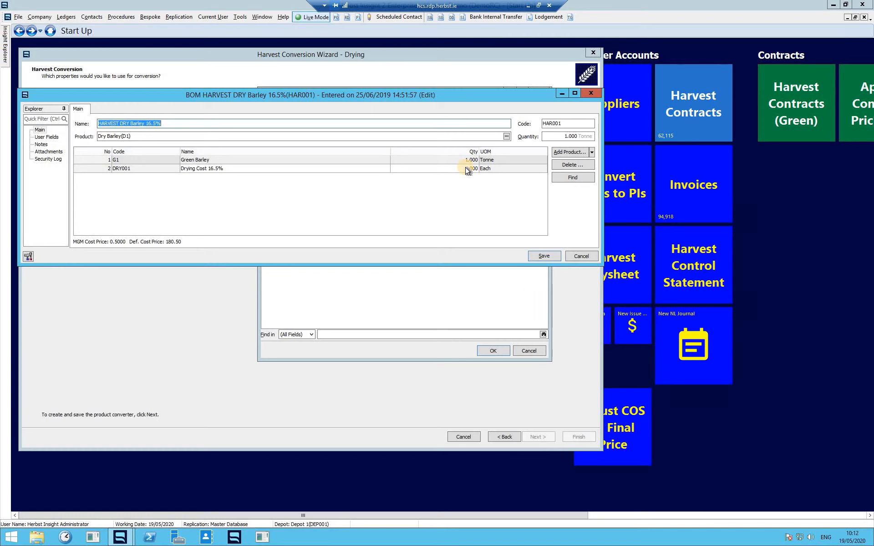
left_click(544, 256)
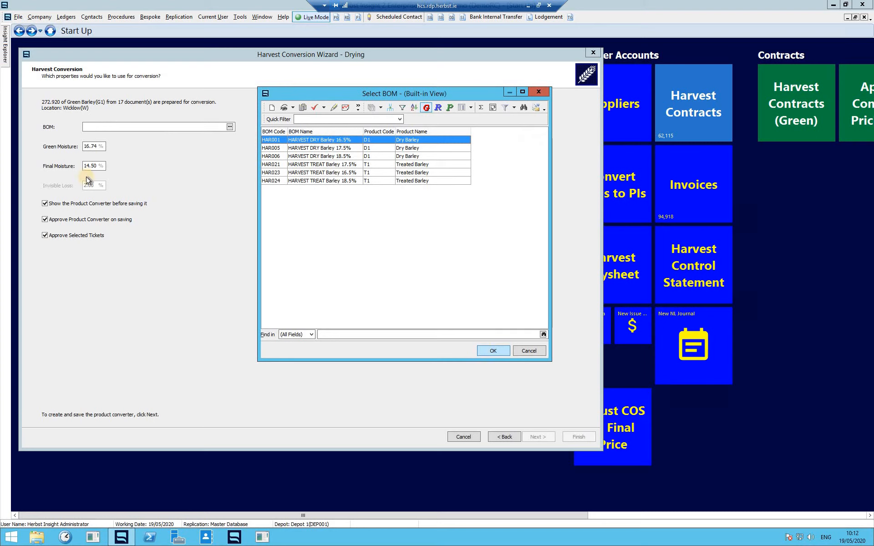
left_click(496, 352)
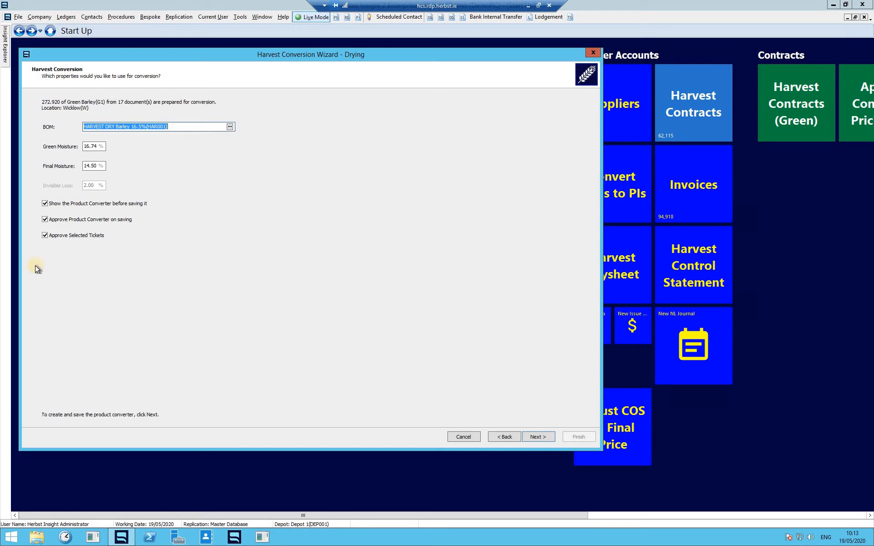
Step: Generate the Product Converter and review its Green Barley and Drying Cost 16.5% source items and the moisture details in its notes
left_click(538, 437)
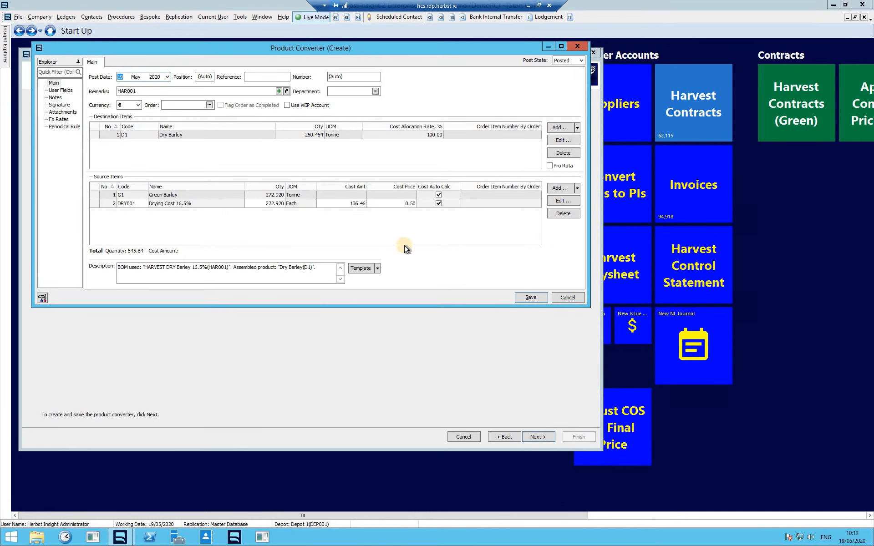
left_click(281, 199)
left_click(260, 201)
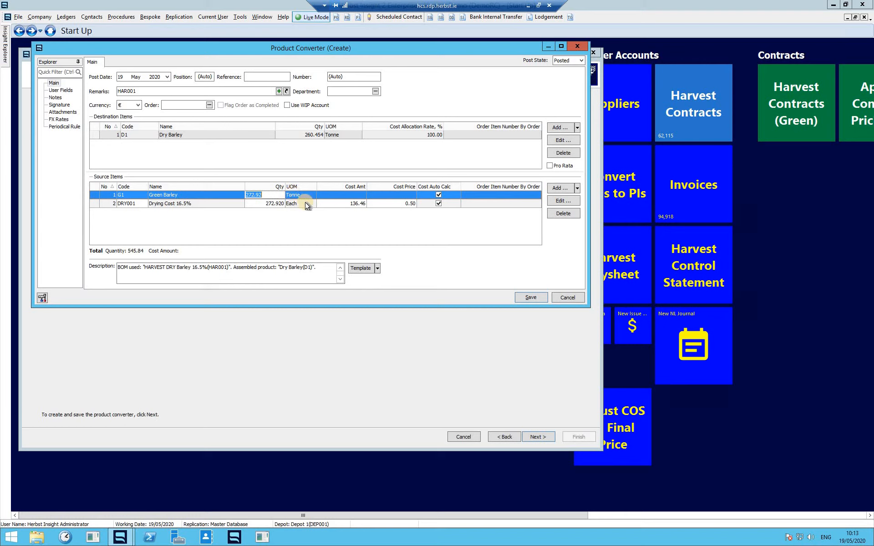
left_click(187, 204)
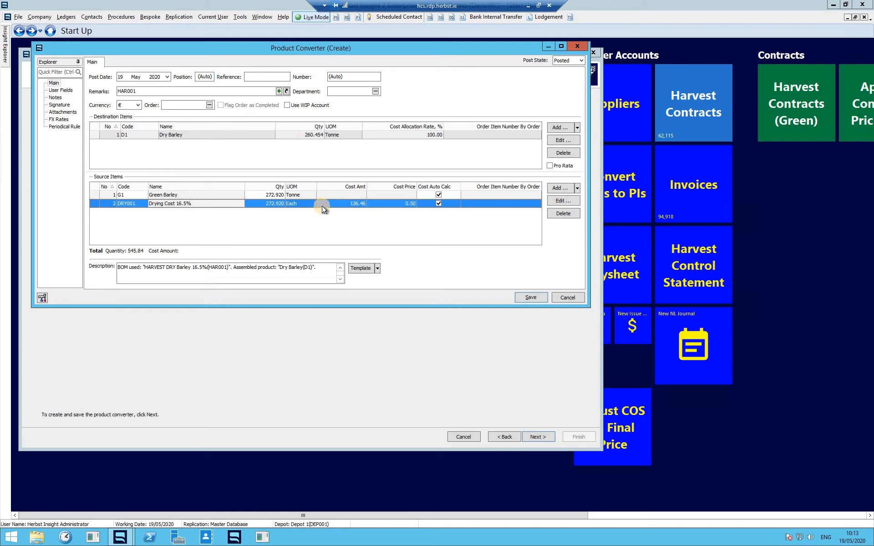
left_click(55, 98)
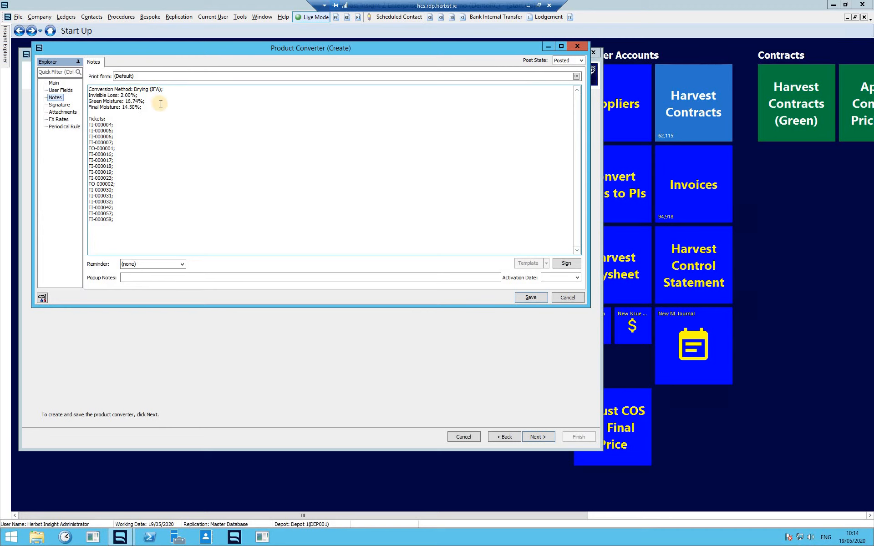
left_click(148, 100)
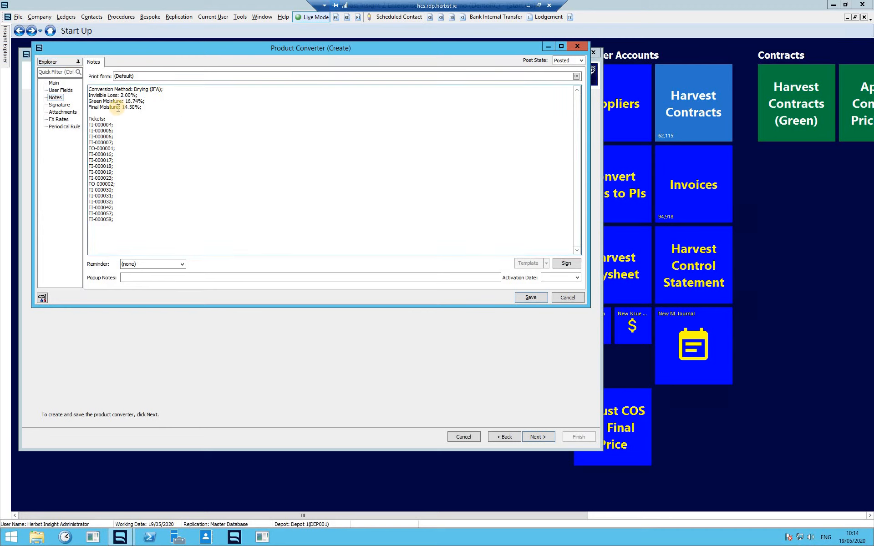
left_click(144, 109)
Step: Save the Product Converter and finish the drying conversion with document printing turned off
left_click(531, 298)
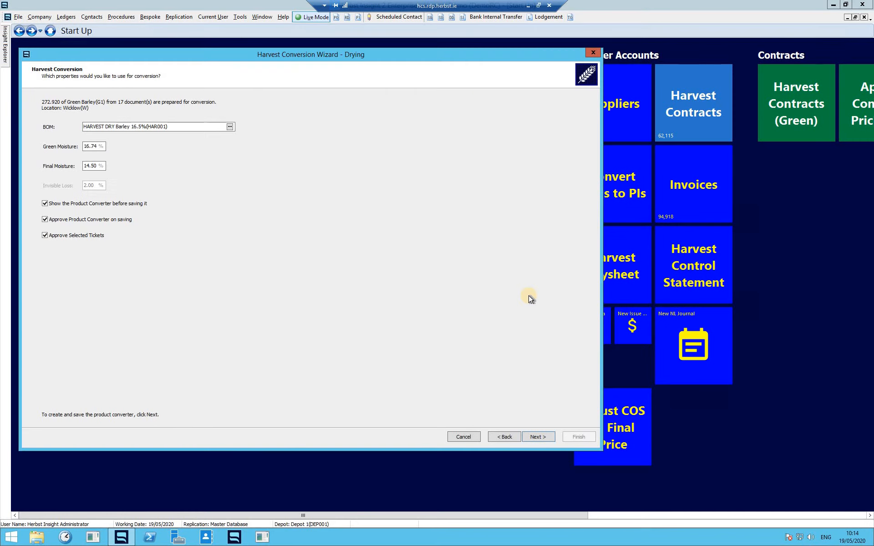
left_click(544, 438)
left_click(149, 405)
left_click(579, 437)
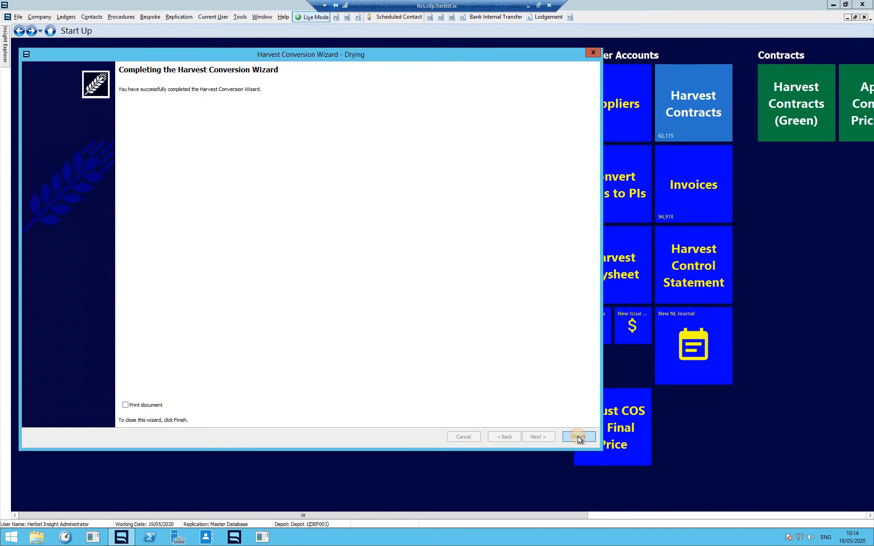
Step: Rerun the drying conversion for Green Barley to check which tickets remain unconverted, and cancel the wizard
left_click(509, 100)
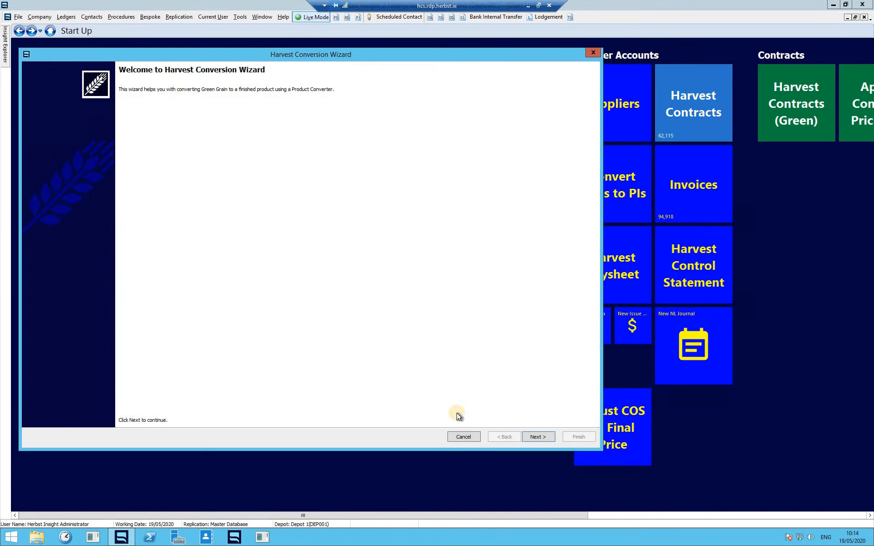
left_click(534, 436)
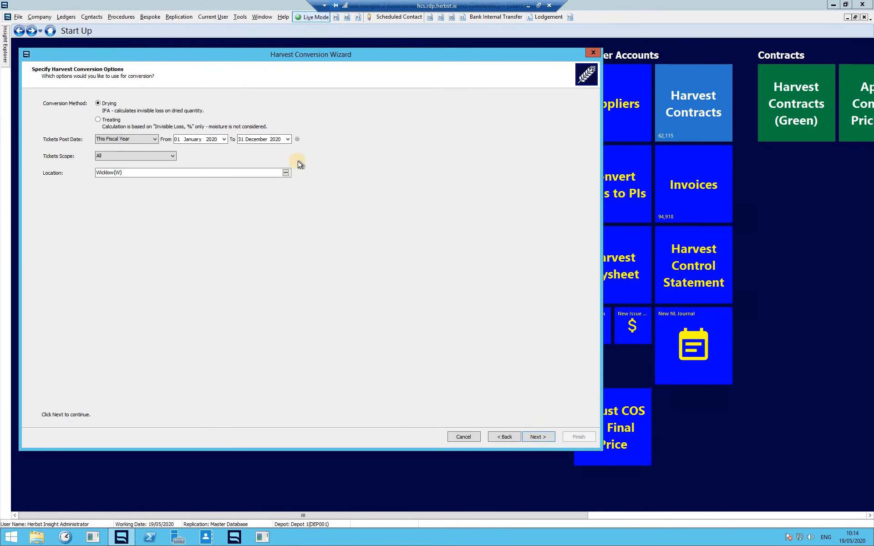
left_click(536, 437)
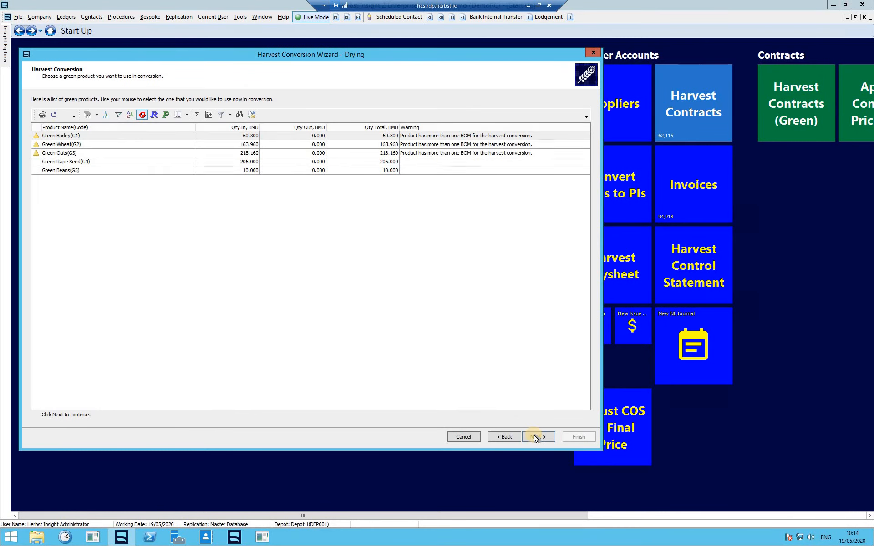
left_click(260, 139)
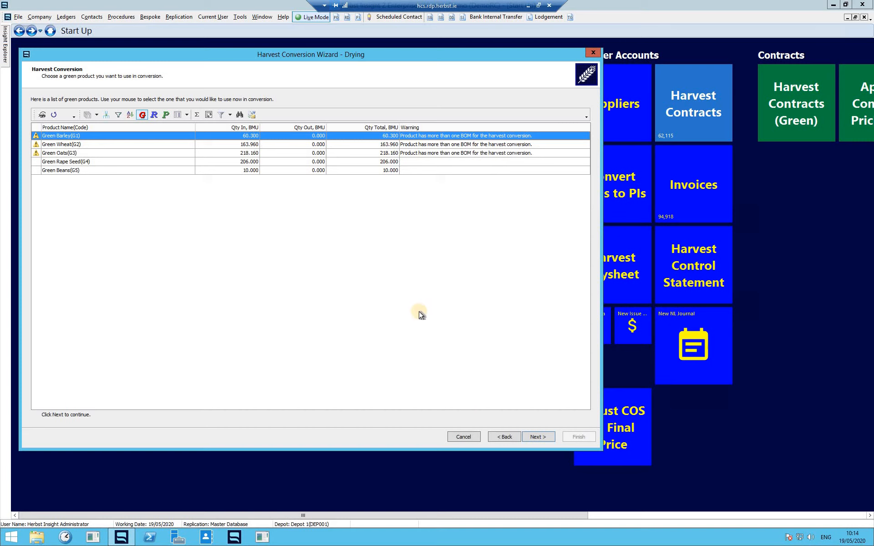
left_click(544, 438)
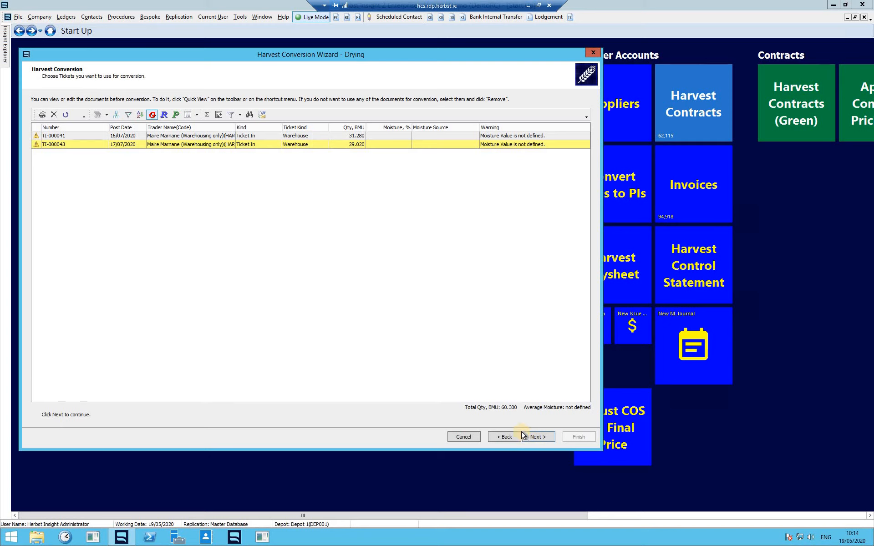
left_click(462, 437)
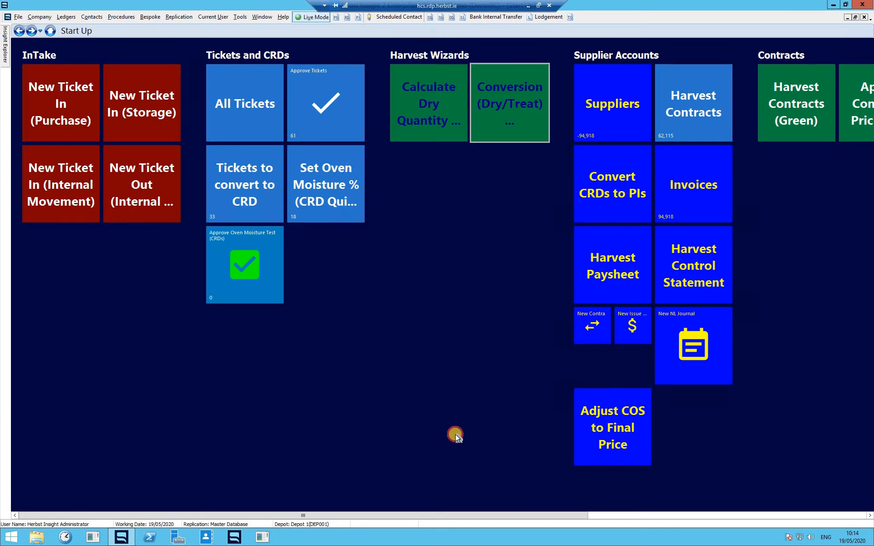
left_click(511, 100)
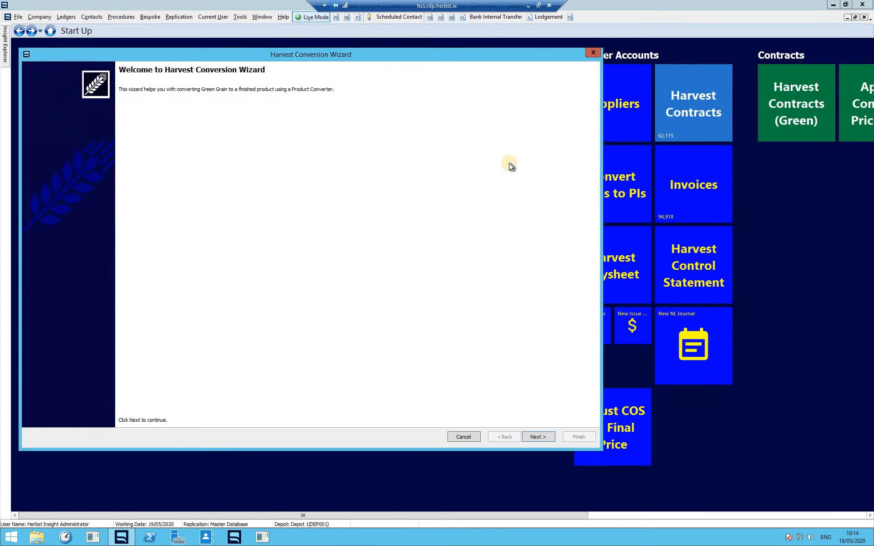
left_click(546, 437)
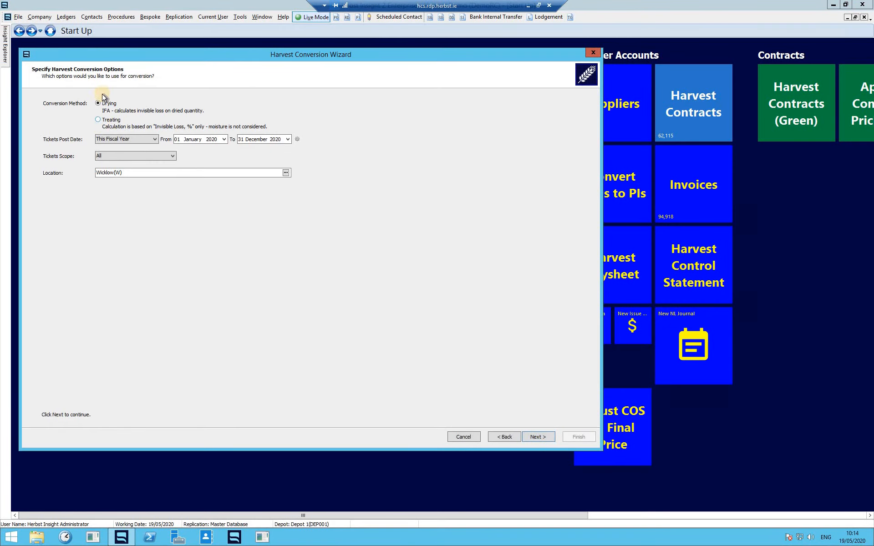
left_click(463, 436)
Step: Start a new harvest conversion using the Treating method, for all This Fiscal Year tickets at location Wicklow
left_click(121, 17)
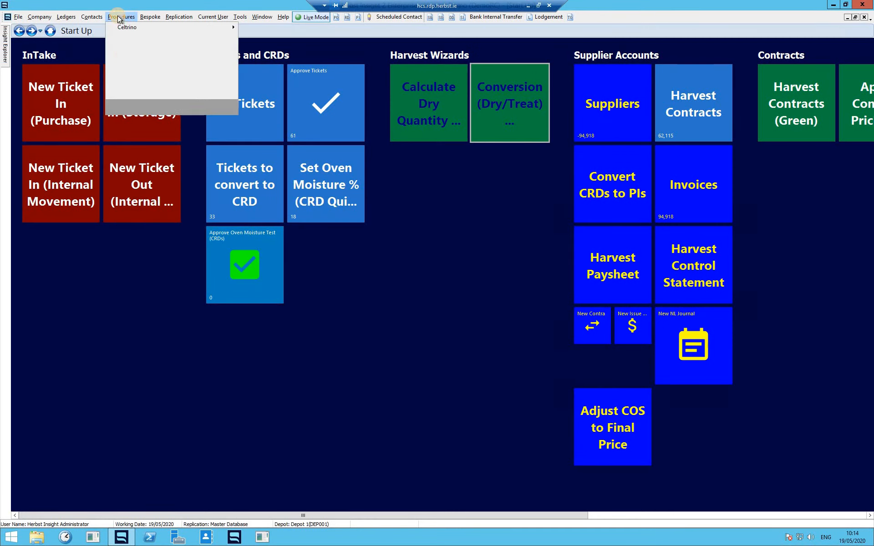
mouse_move(148, 122)
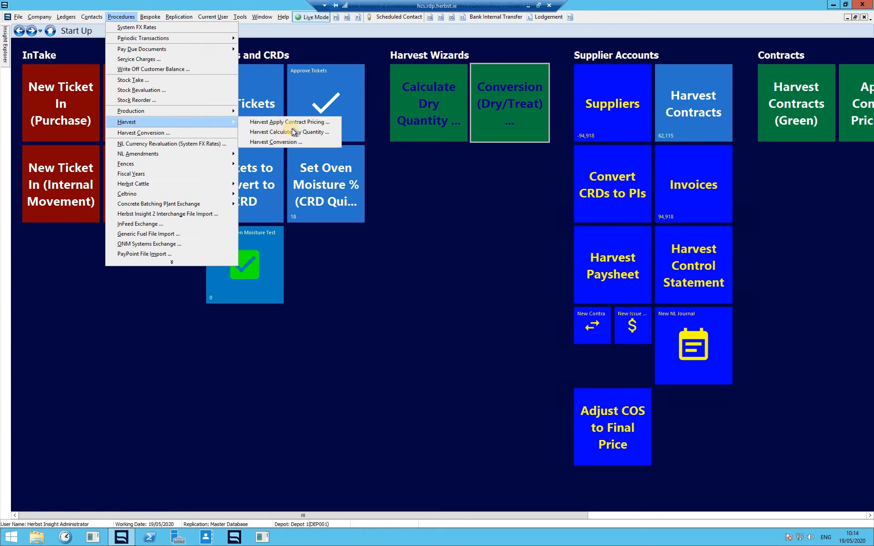
left_click(311, 144)
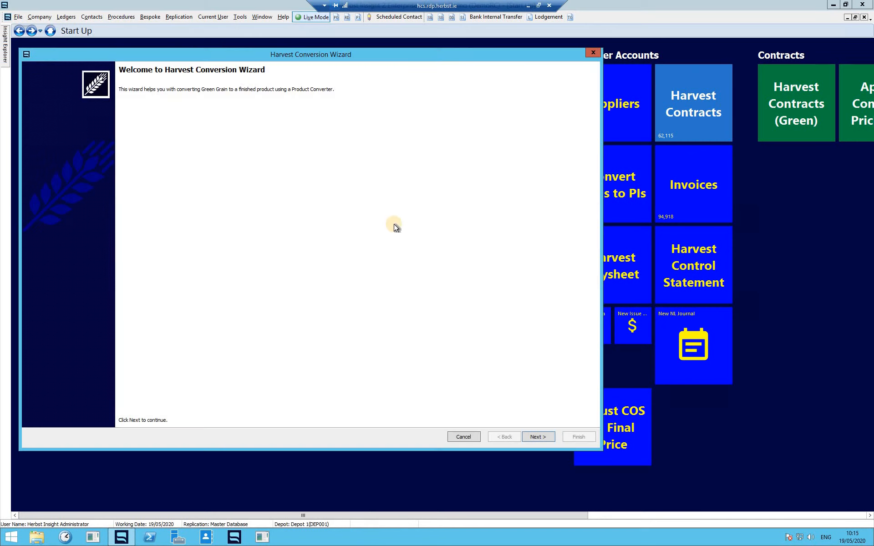
left_click(538, 437)
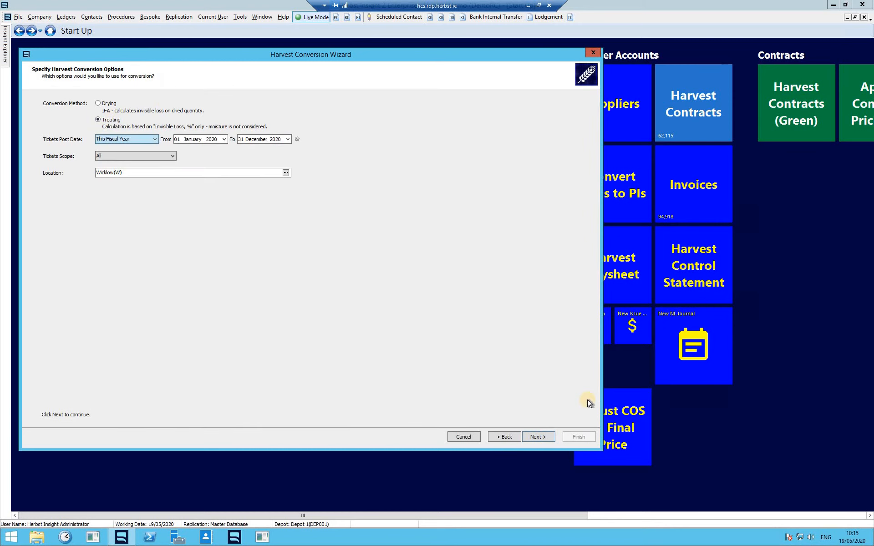
left_click(537, 438)
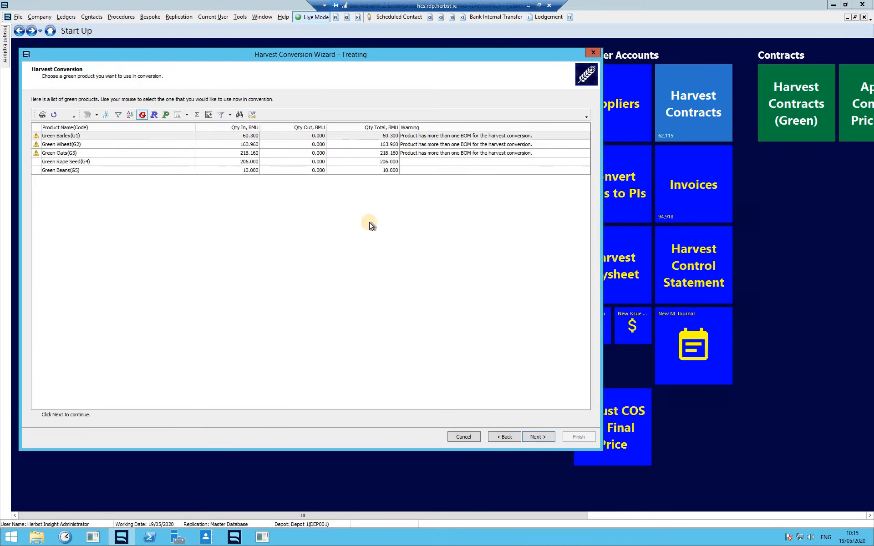
Step: Choose Green Rape Seed (G4) as the green product to treat and select ticket TI-000025 in its ticket list
left_click(203, 164)
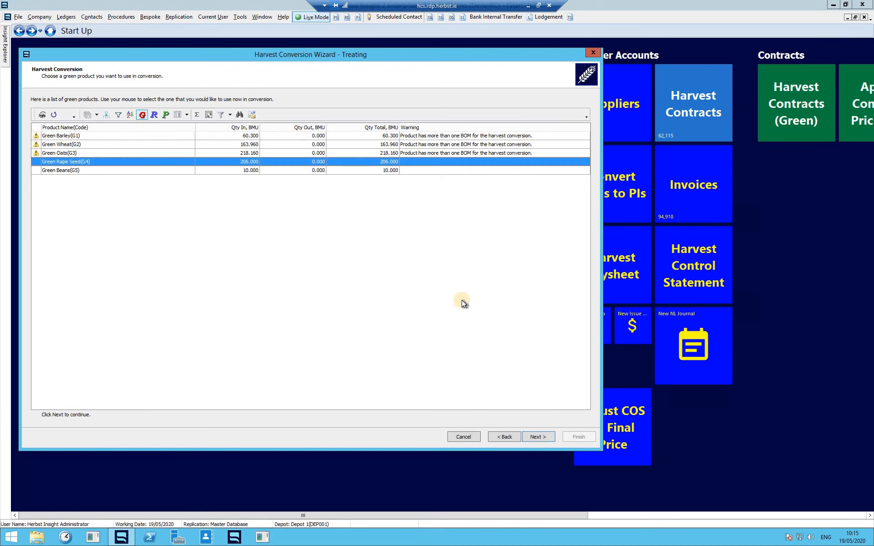
left_click(539, 437)
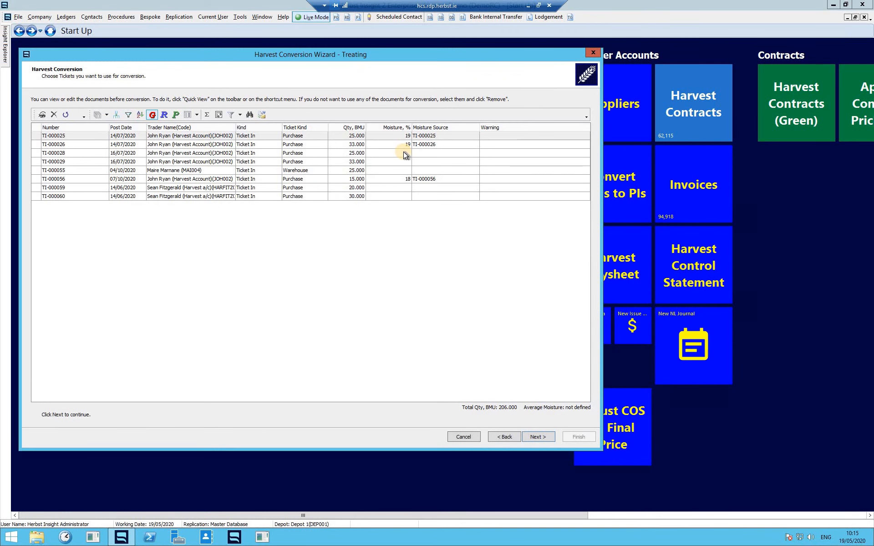
left_click(442, 137)
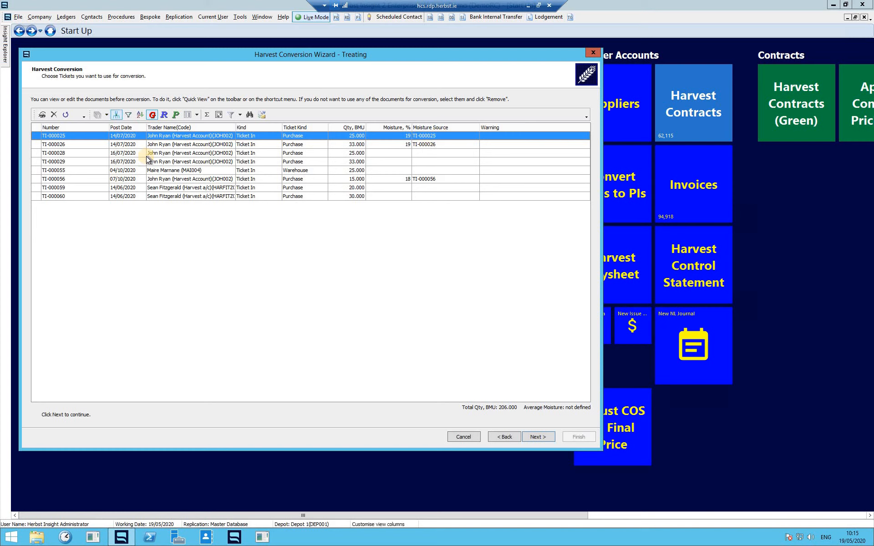
Step: Filter the ticket list to blank moisture values, remove all those tickets from the conversion, and clear the filter
left_click(344, 153)
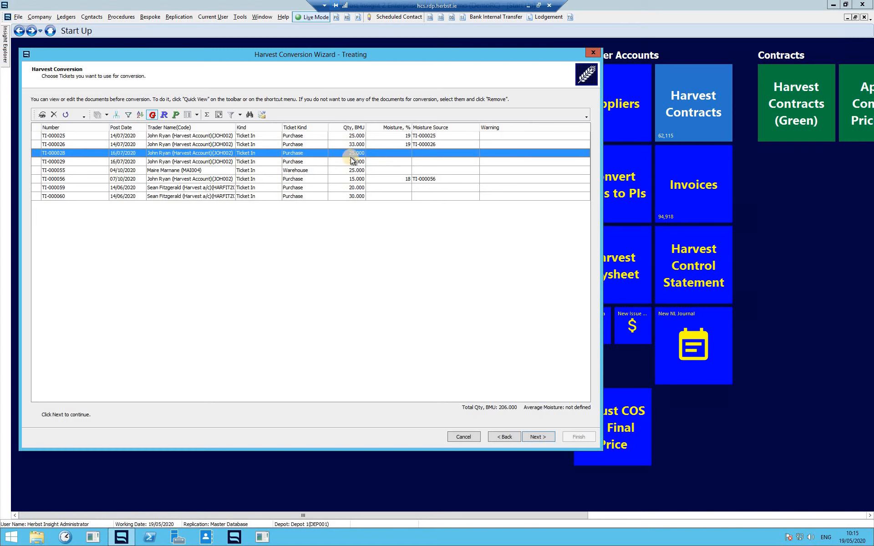
left_click(408, 129)
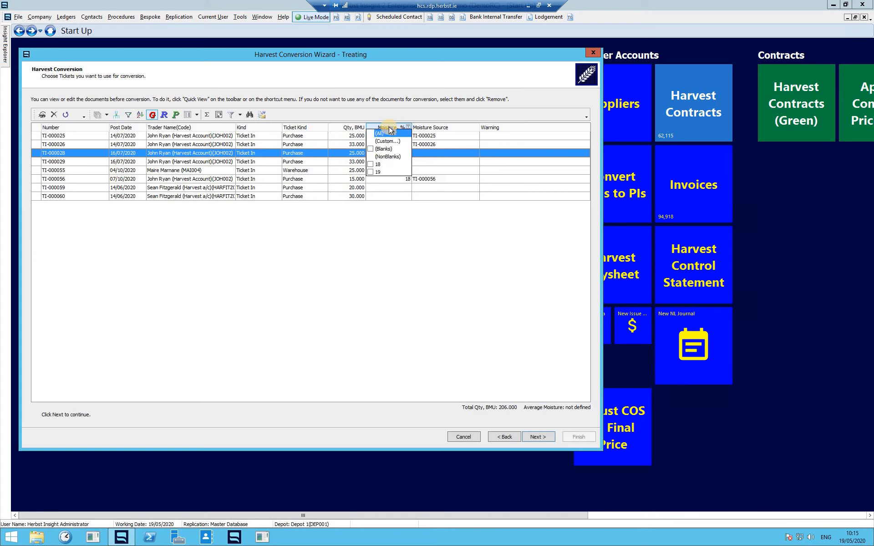
left_click(383, 155)
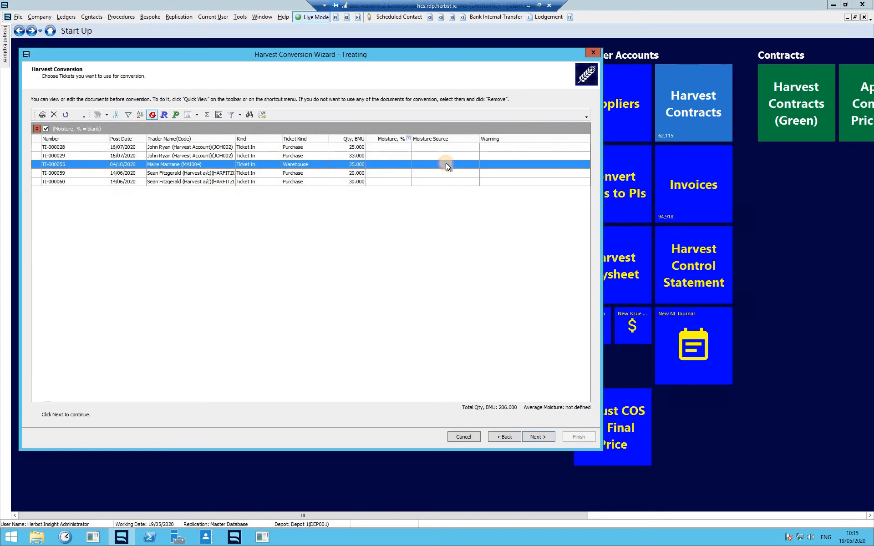
left_click(445, 164)
key("ctrl+a")
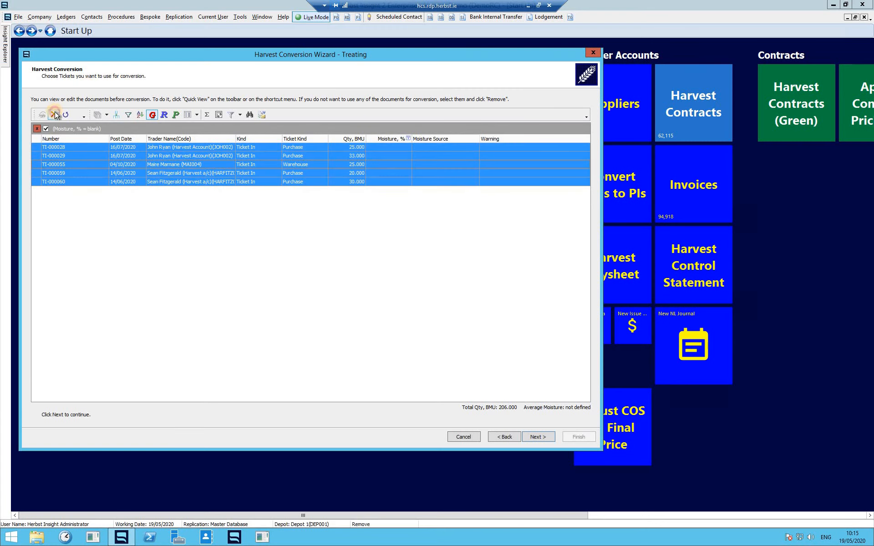
left_click(54, 114)
left_click(36, 129)
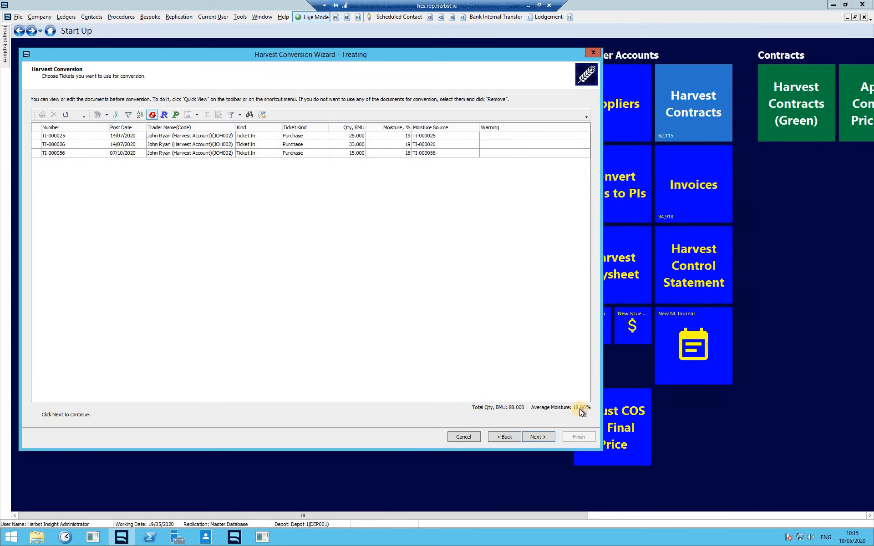
Step: Continue to the conversion properties and review the selectable BOMs, keeping HARVEST TREAT Rape Seed (HAR030)
left_click(546, 438)
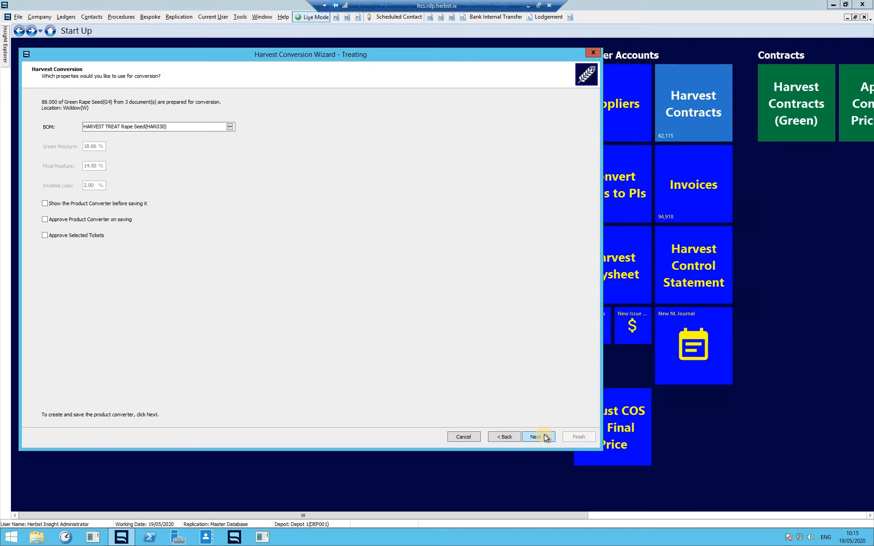
left_click(230, 127)
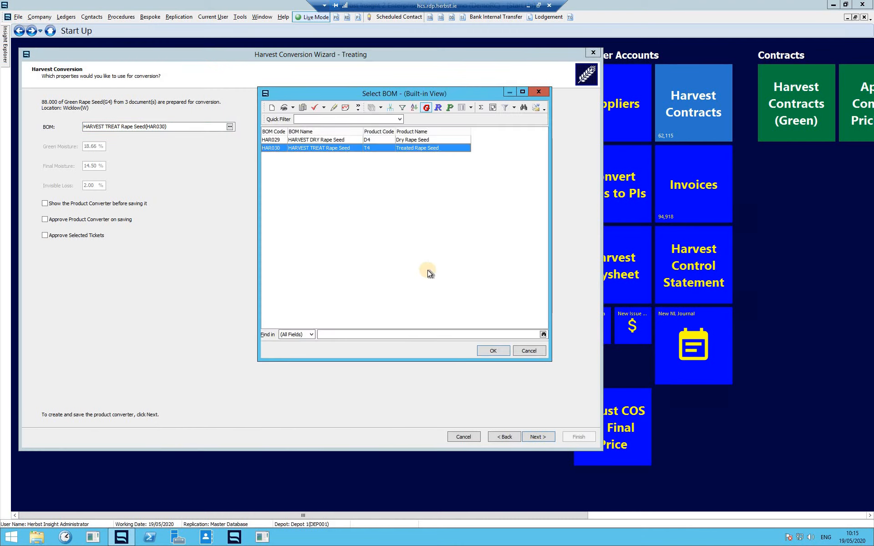
left_click(528, 351)
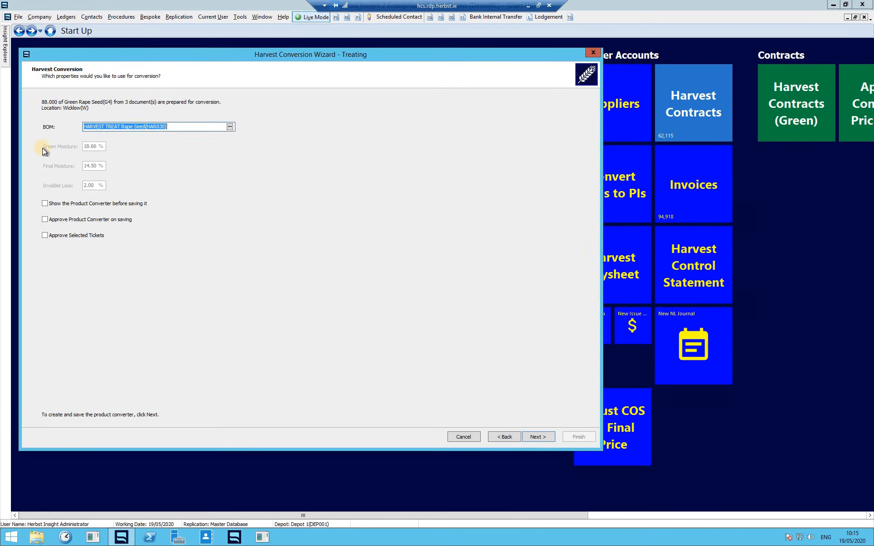
Step: Enable showing the Product Converter before saving, approving it on saving and approving the selected tickets, and generate the converter
left_click(75, 204)
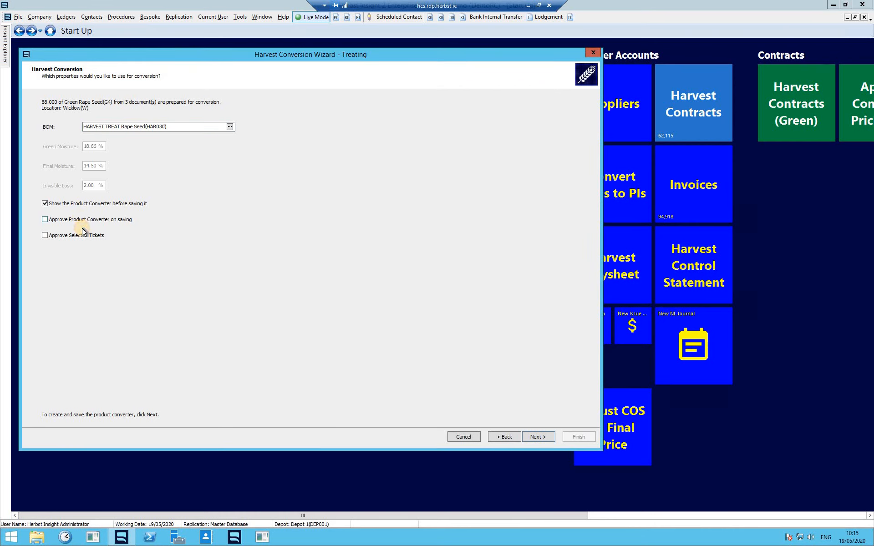
left_click(78, 220)
left_click(55, 234)
left_click(537, 437)
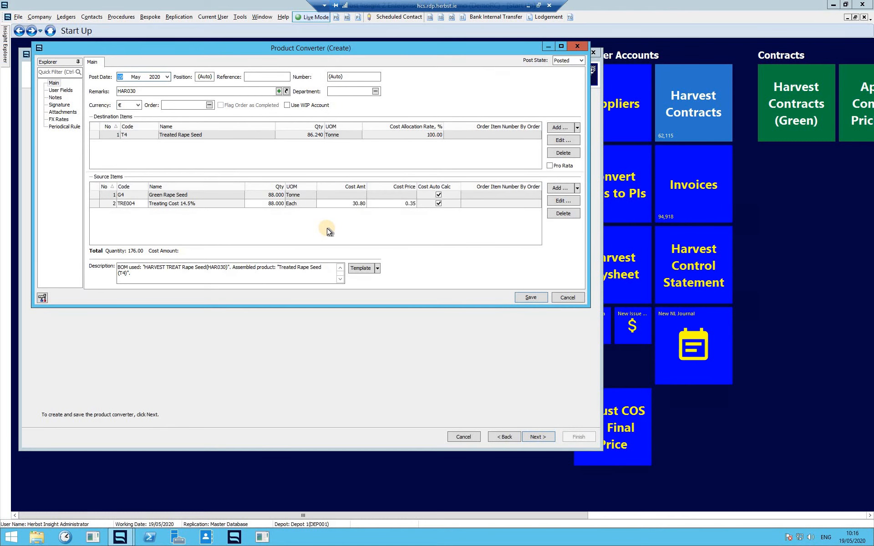
Step: Review the Product Converter's Green Rape Seed and treating cost source items, the Treated Rape Seed quantity, and the conversion notes
left_click(218, 196)
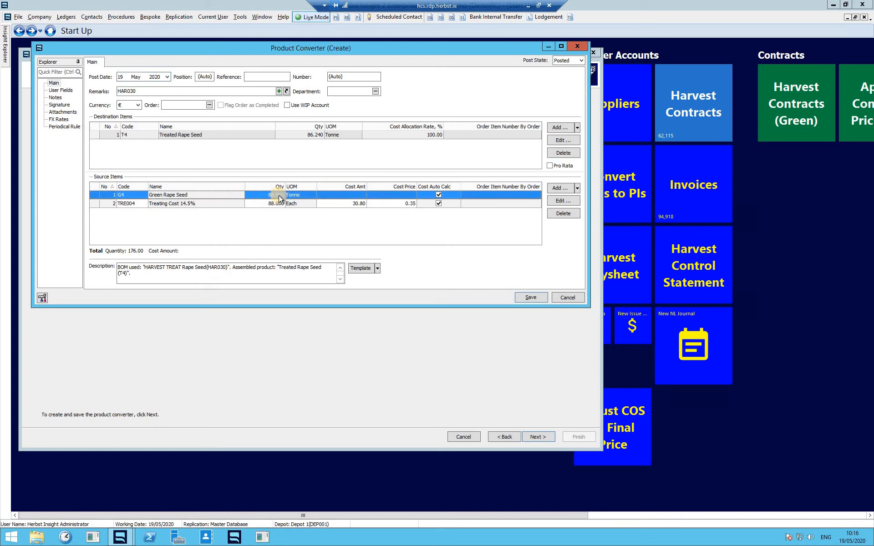
left_click(217, 206)
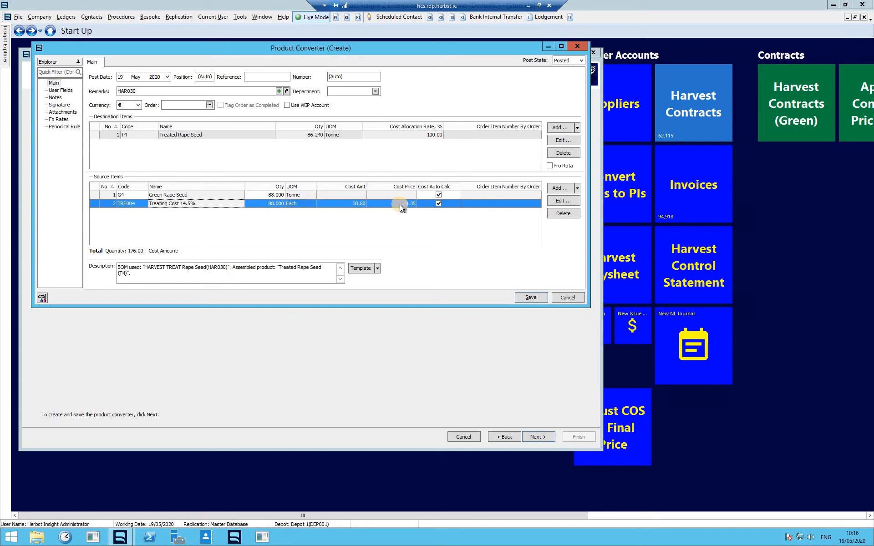
left_click(313, 135)
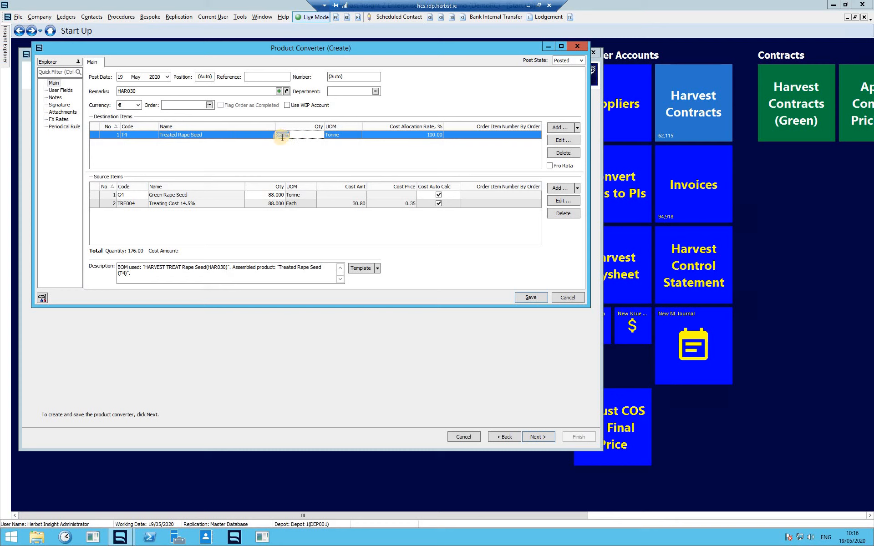
left_click(55, 98)
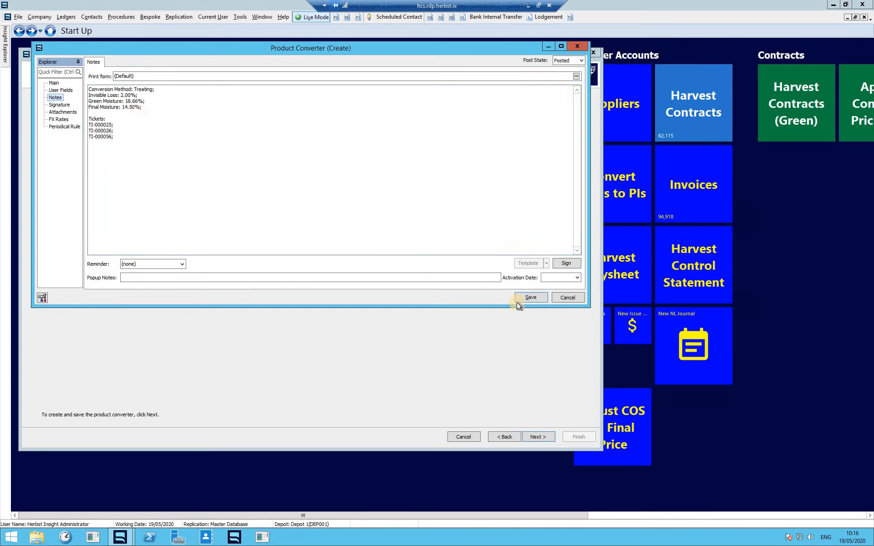
Step: Save the Product Converter and finish the treating conversion with document printing turned off
left_click(530, 298)
left_click(540, 437)
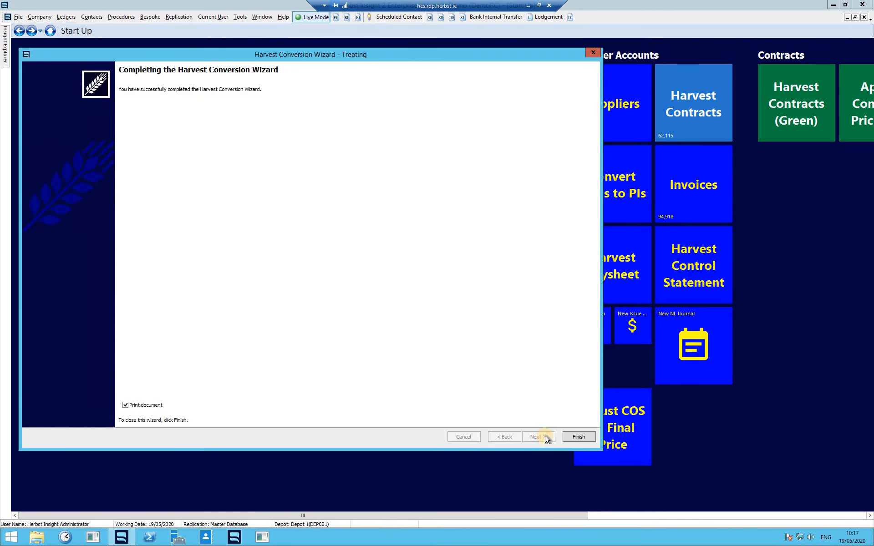
left_click(125, 405)
left_click(578, 436)
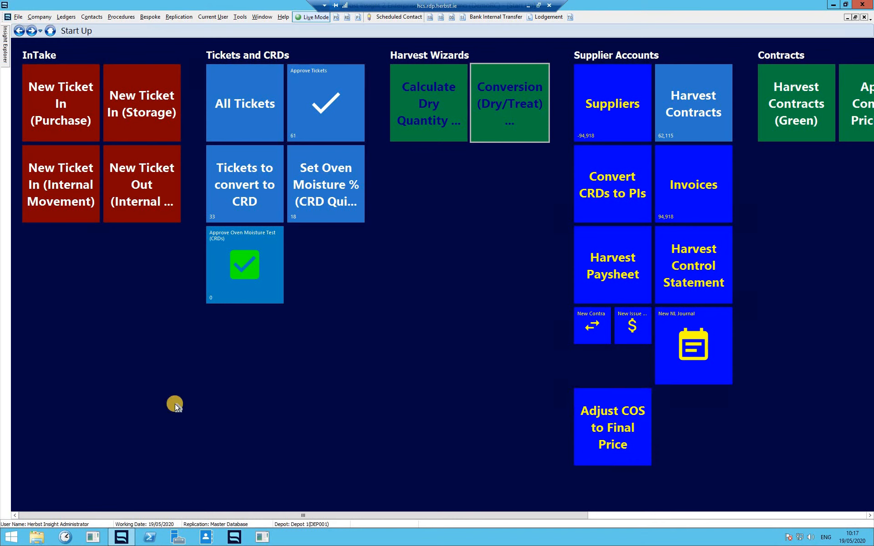
left_click(528, 5)
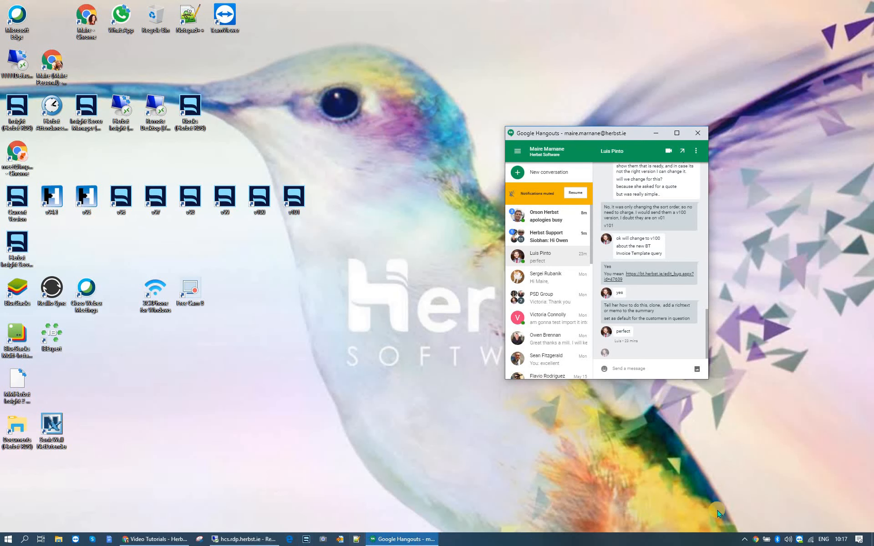
left_click(745, 540)
left_click(755, 505)
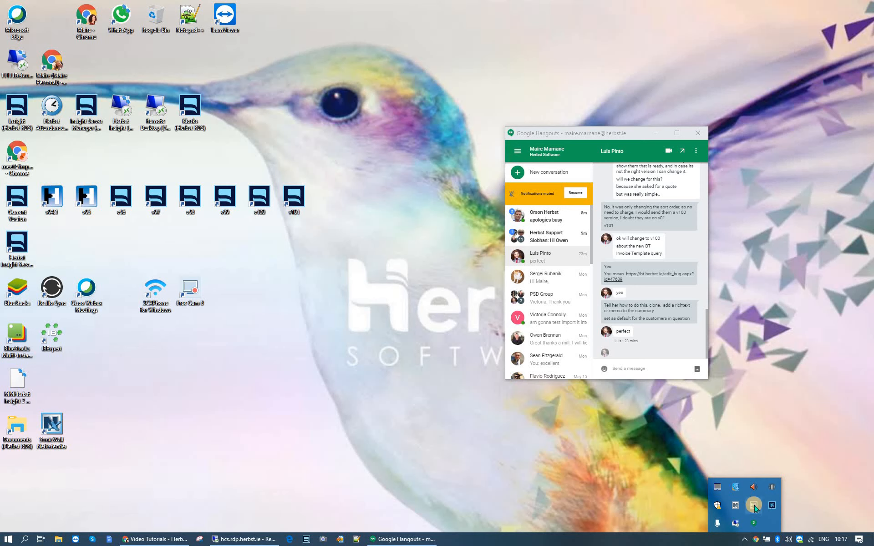
right_click(753, 510)
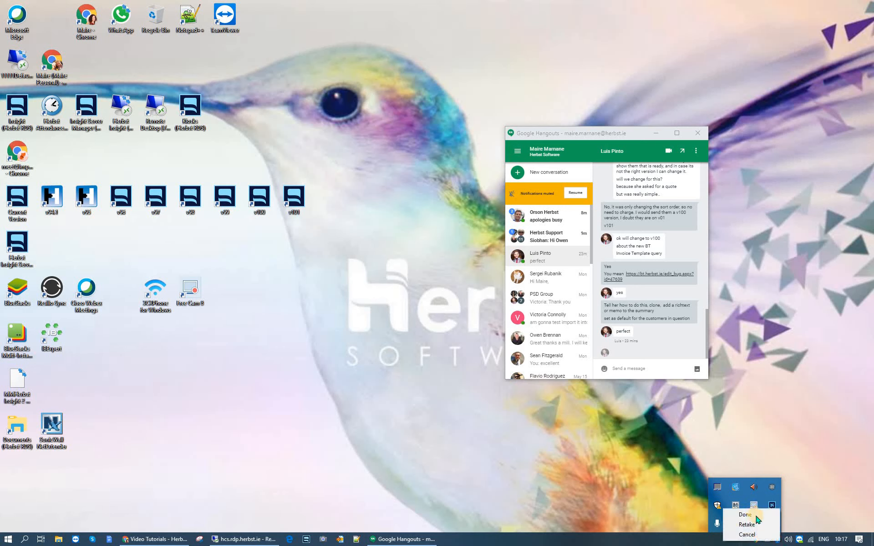